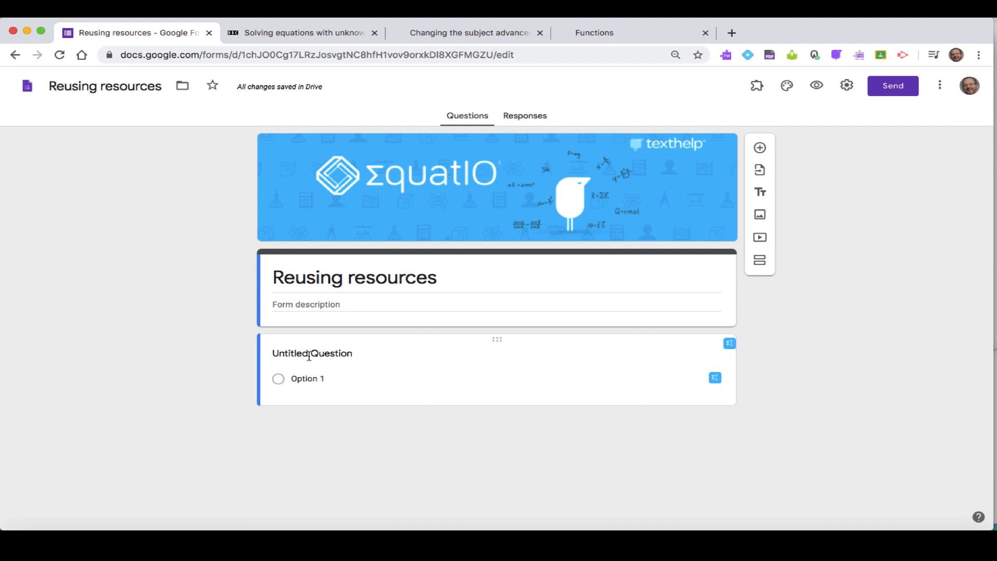
Title the untitled question "Solving equations" and bring up the EquatIO toolbar for that question.
left_click(308, 355)
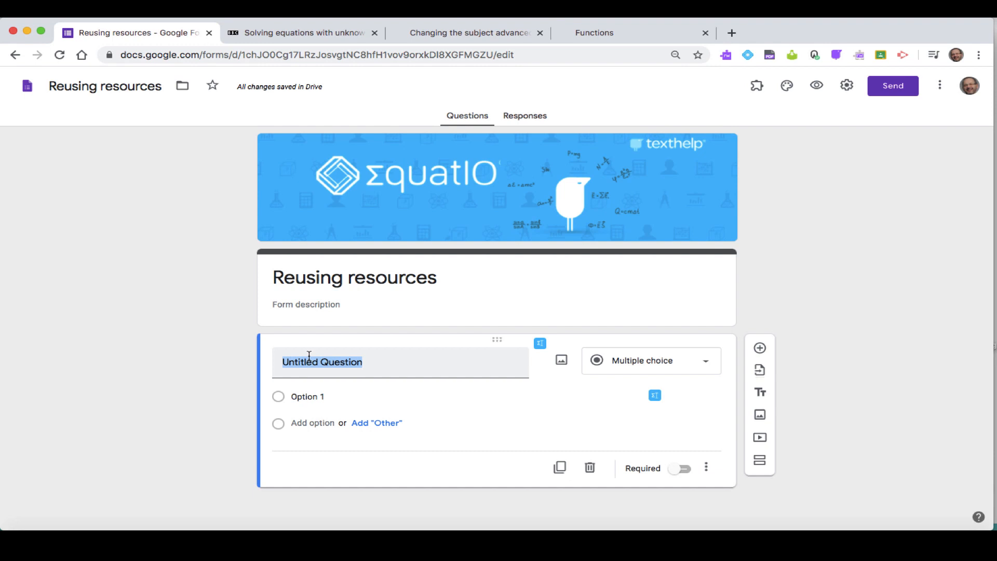
type("Sol")
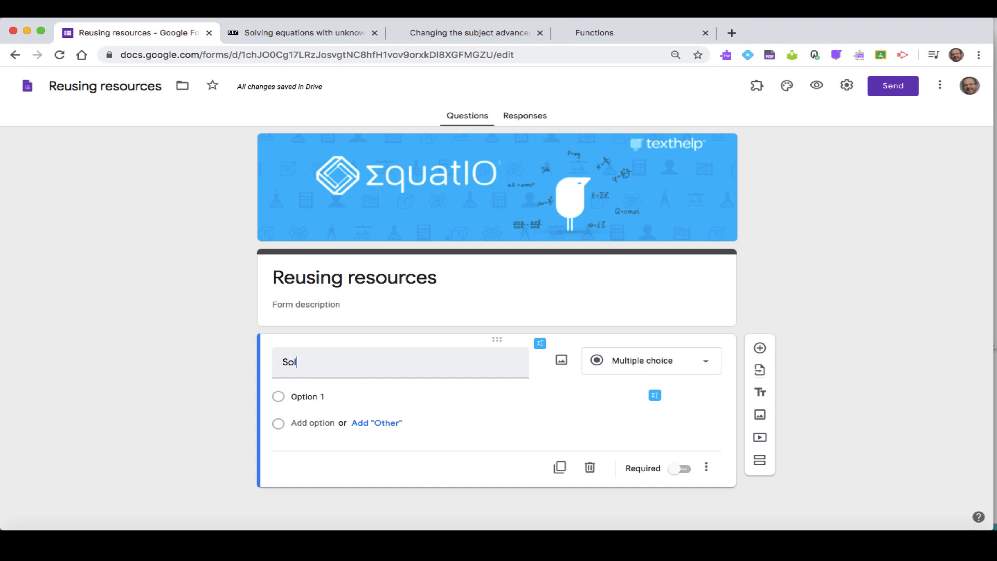
type("ving equatio")
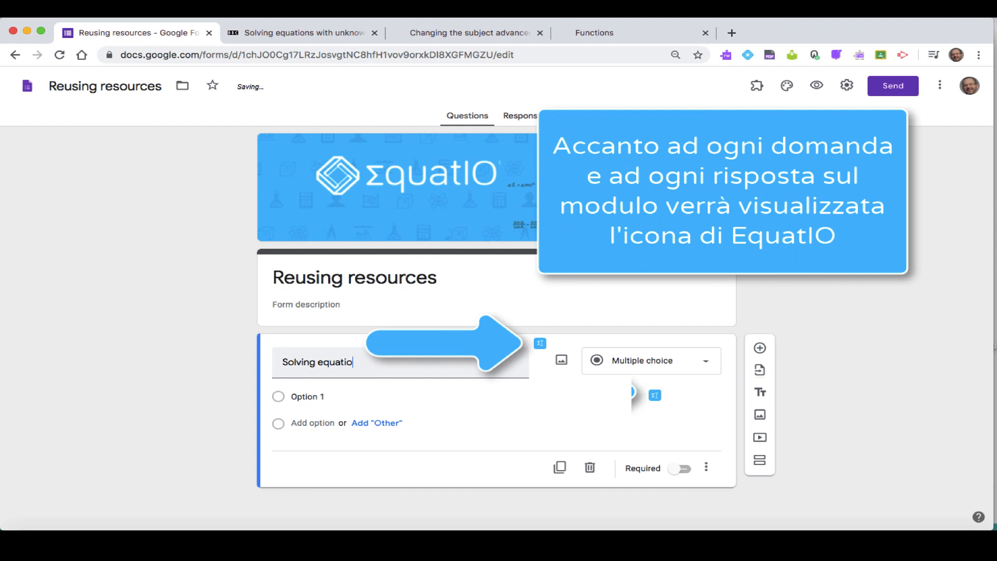
type("ns")
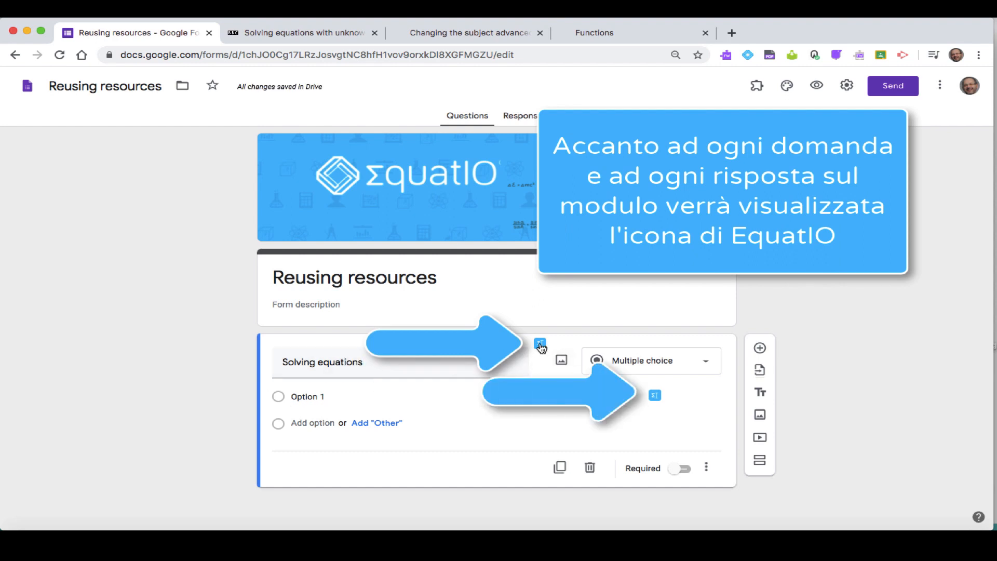
left_click(540, 344)
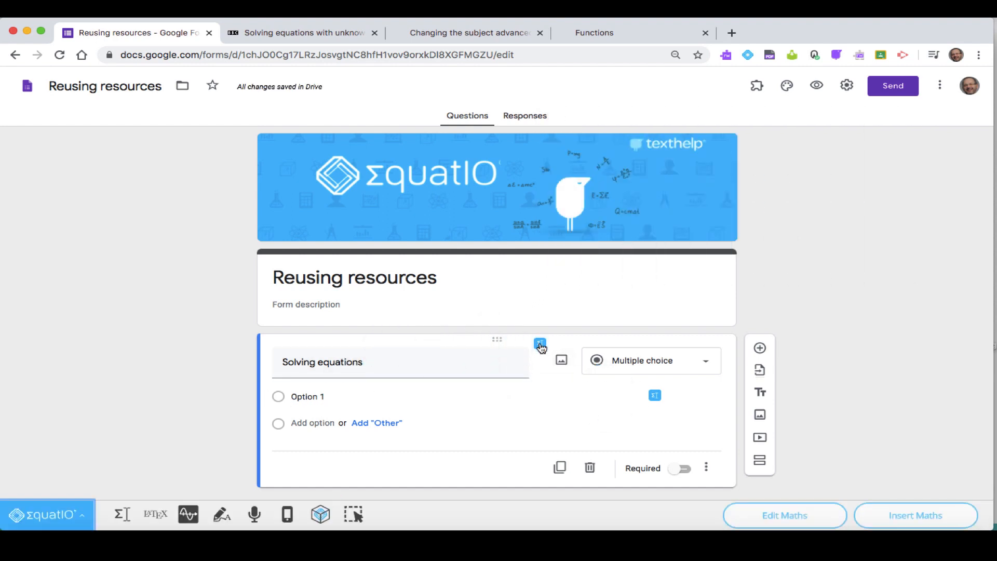
Switch to the BBC Bitesize page, capture the example "Solve 4(k + 7) = 12k − 4" with EquatIO's screenshot reader, and copy it as LaTeX.
left_click(293, 34)
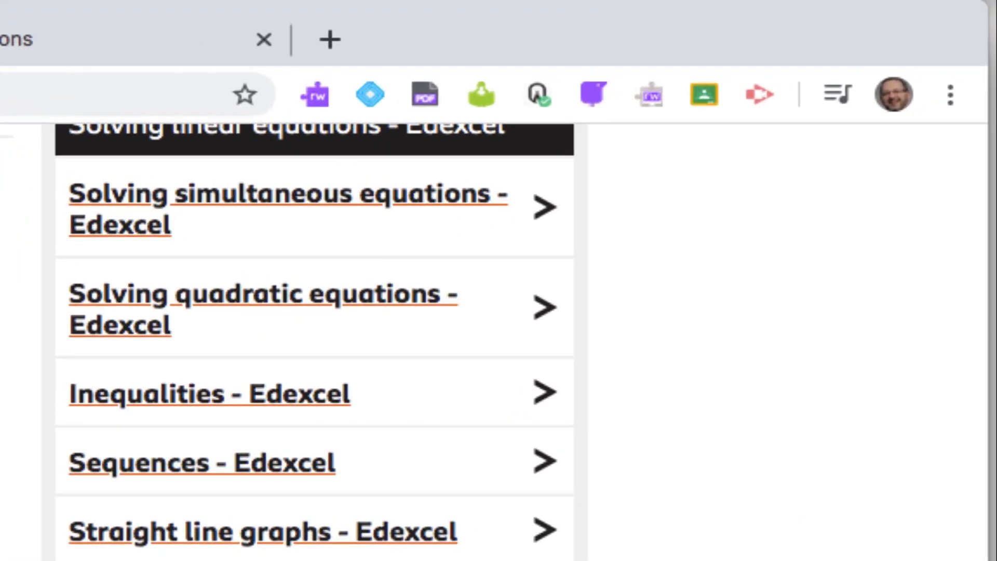
left_click(370, 94)
left_click(496, 200)
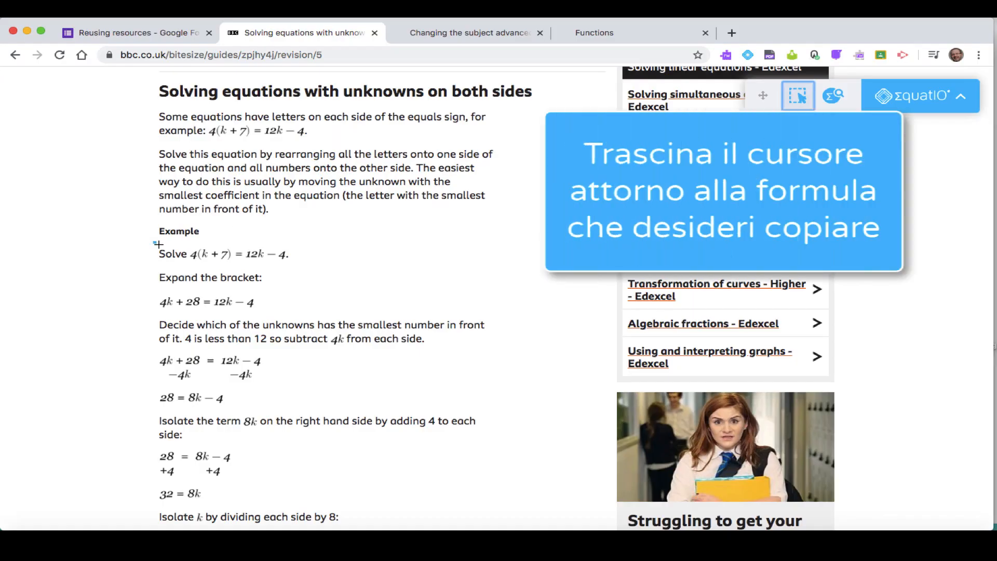
left_click_drag(158, 244, 294, 266)
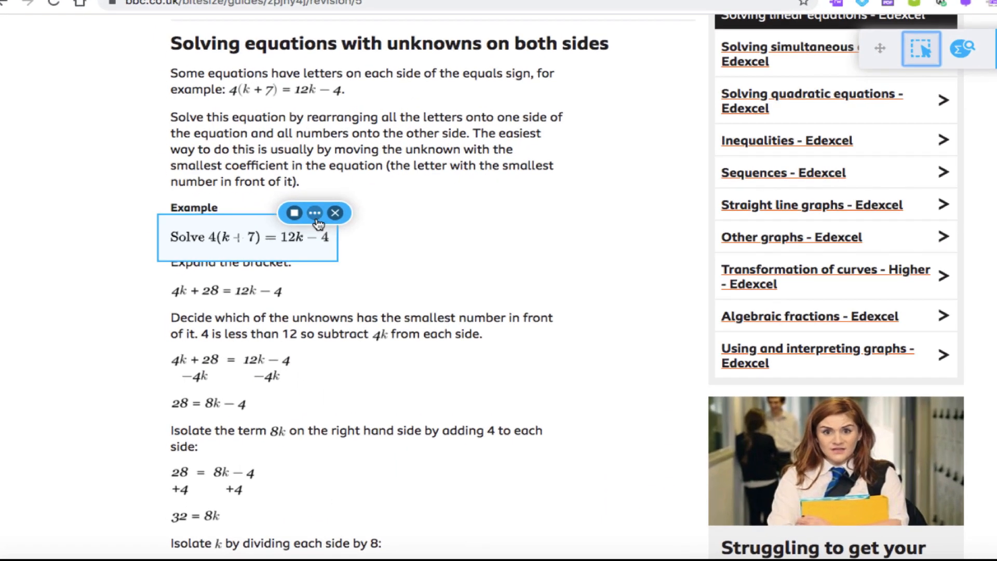
left_click(283, 234)
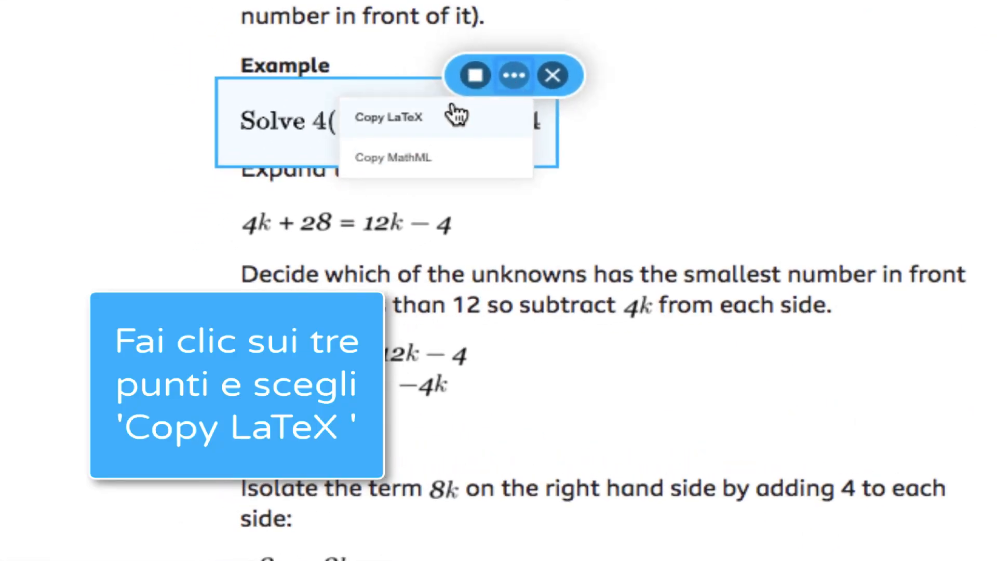
left_click(468, 119)
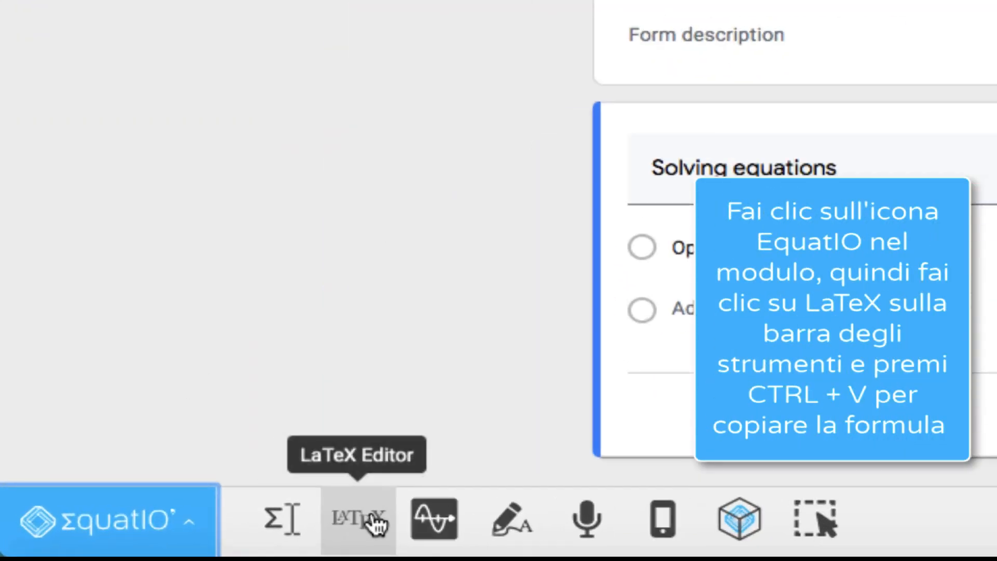
Insert the copied LaTeX "Solve 4(k + 7) = 12k − 4" into the Solving equations question and make it a Short answer question.
left_click(155, 521)
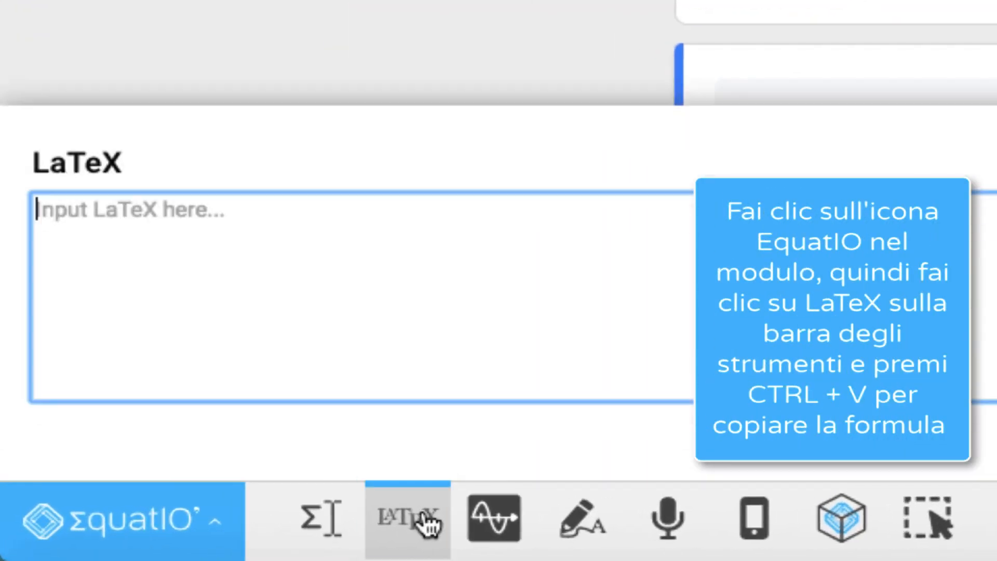
type("\\text { Solve } 4 ( k + 7 ) = 12 k - 4")
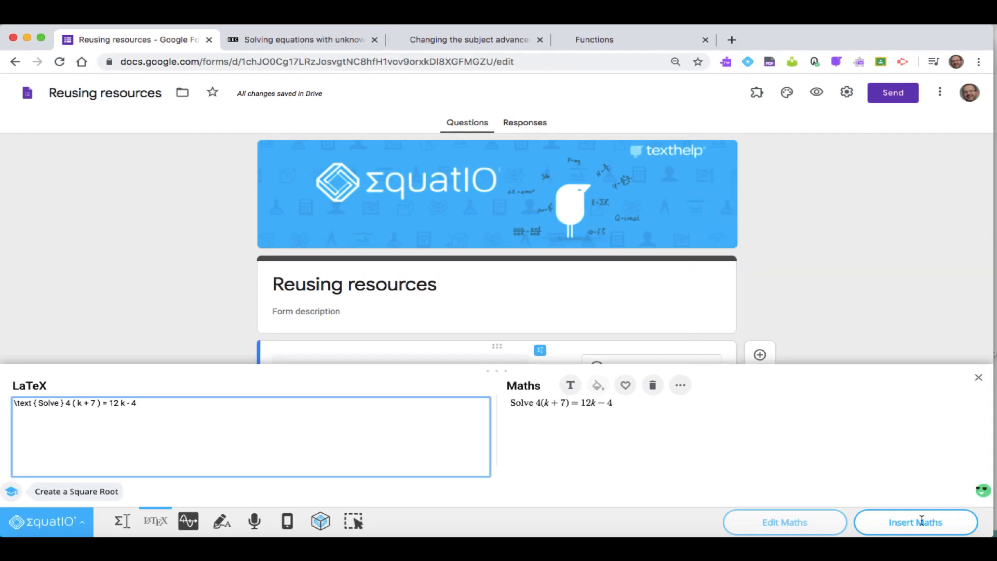
left_click(905, 526)
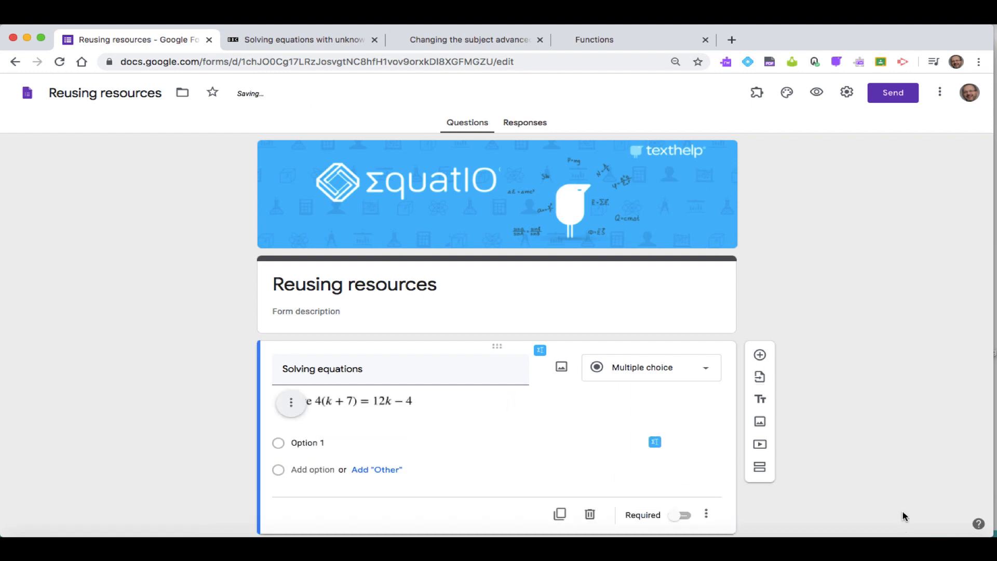
left_click(705, 369)
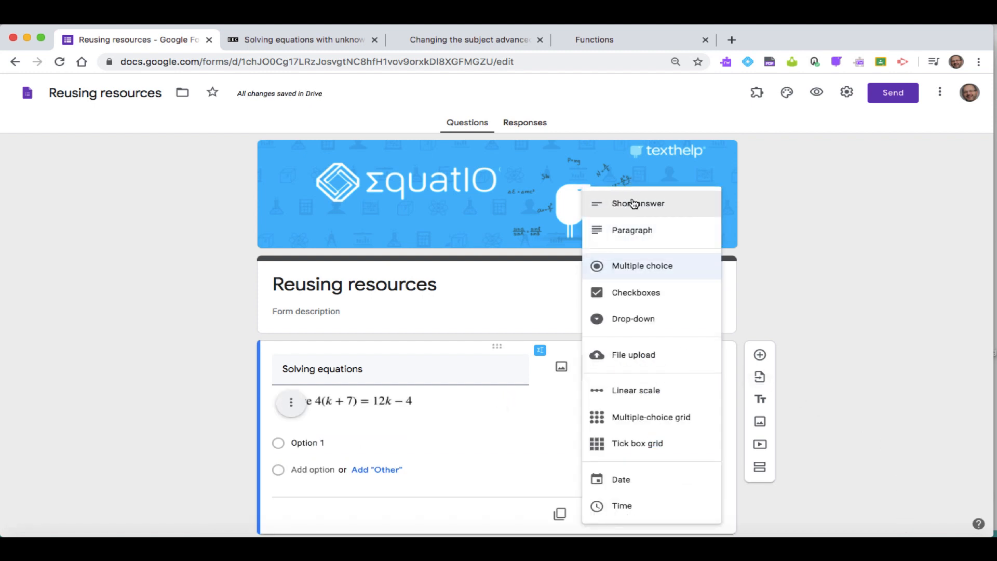
left_click(634, 203)
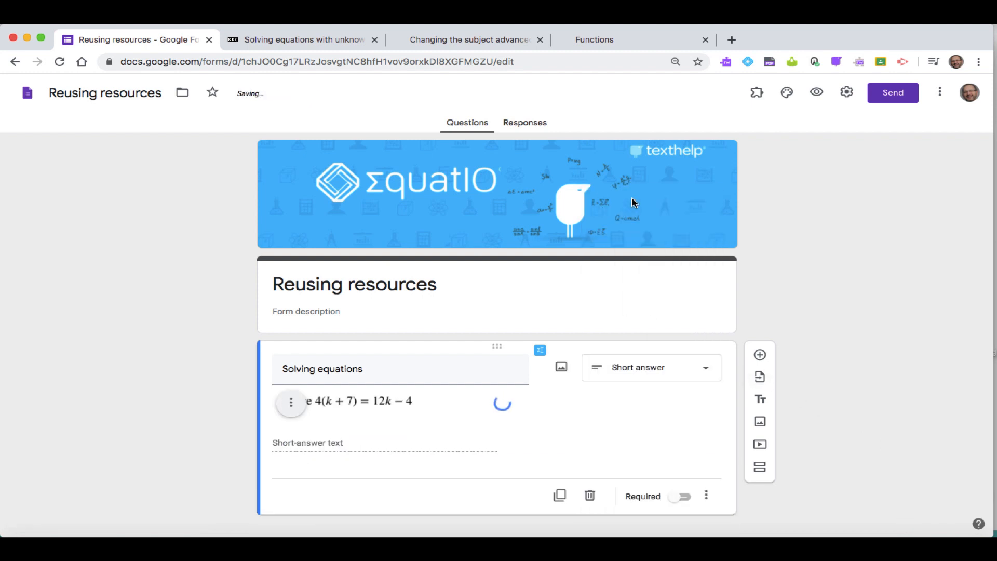
Add a new question below the first one and title it "Changing the subject".
left_click(761, 355)
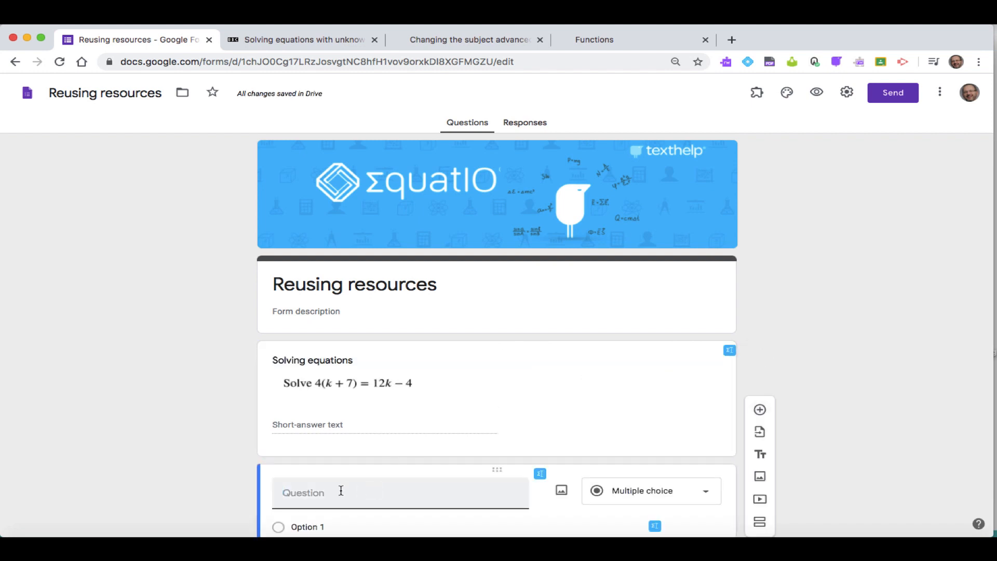
type("Changing th")
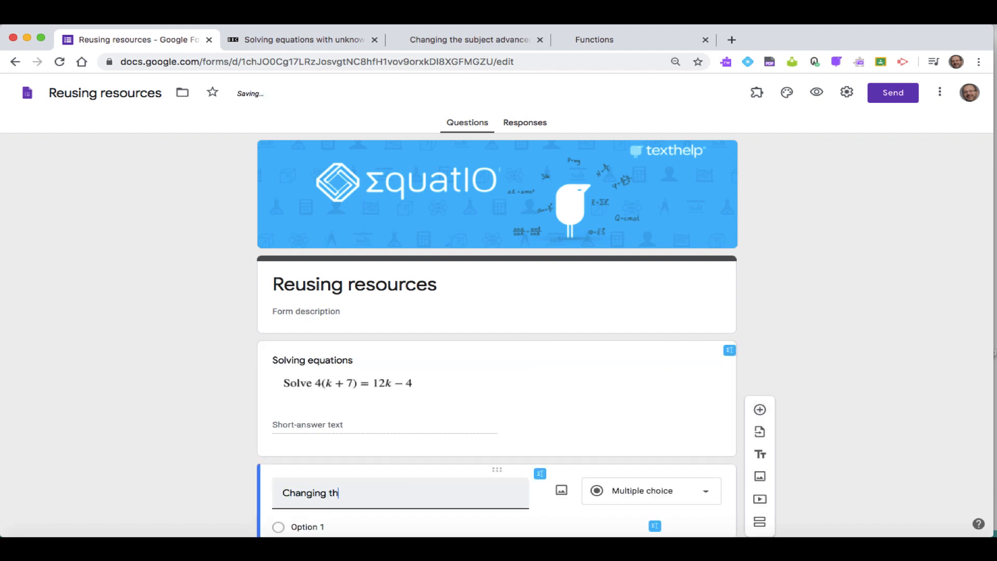
type("e subject")
scroll(497, 312, "down", 3)
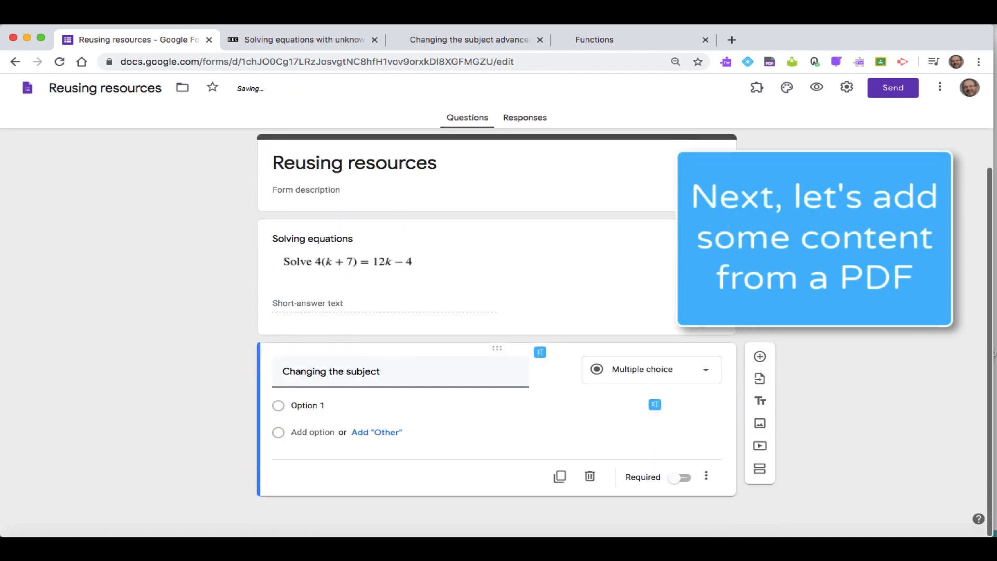
In the Changing the subject PDF, capture question 10's formula P = 4x + πx/5 with EquatIO's screenshot reader and copy it as LaTeX.
left_click(461, 40)
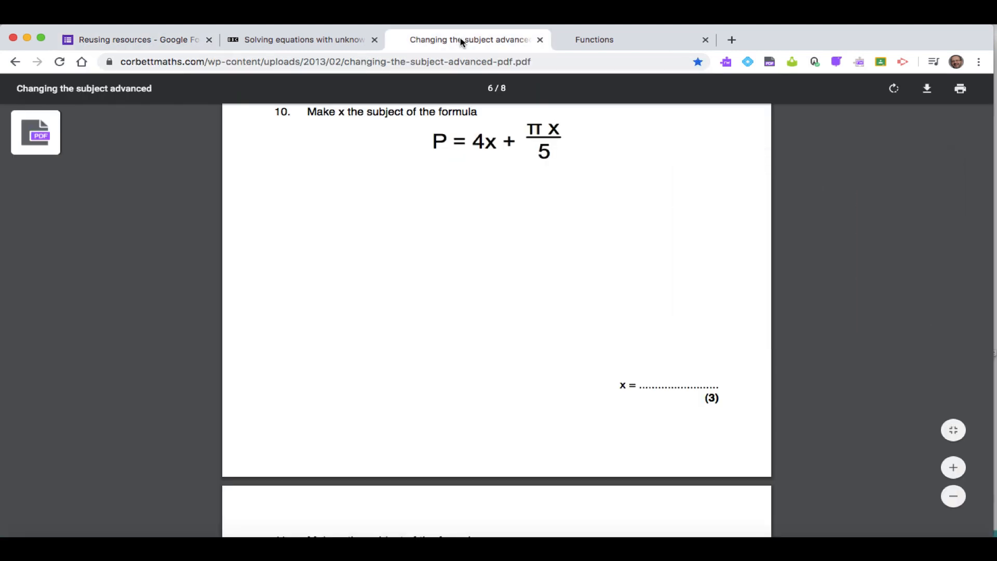
left_click(747, 62)
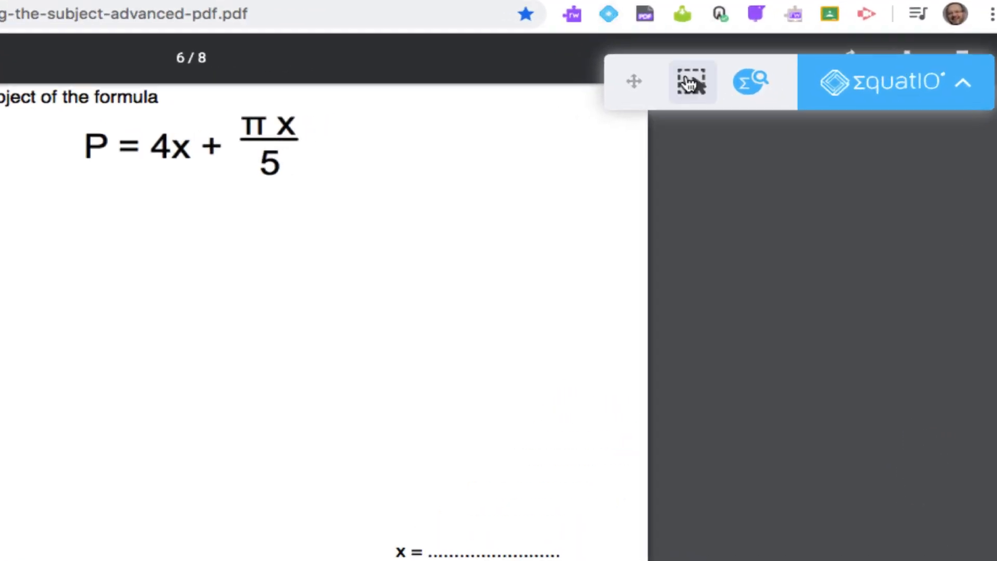
left_click(802, 103)
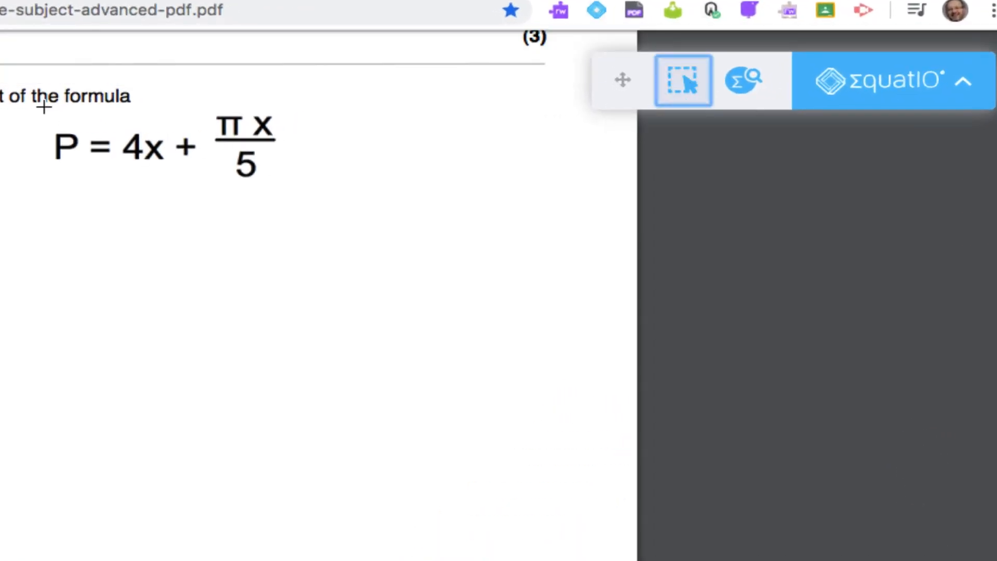
left_click_drag(45, 107, 296, 196)
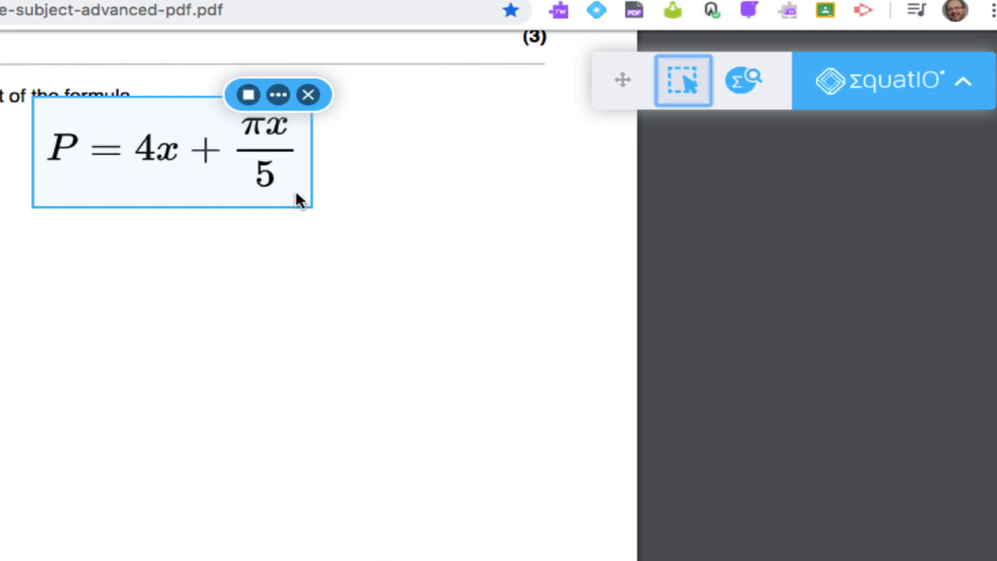
left_click(278, 95)
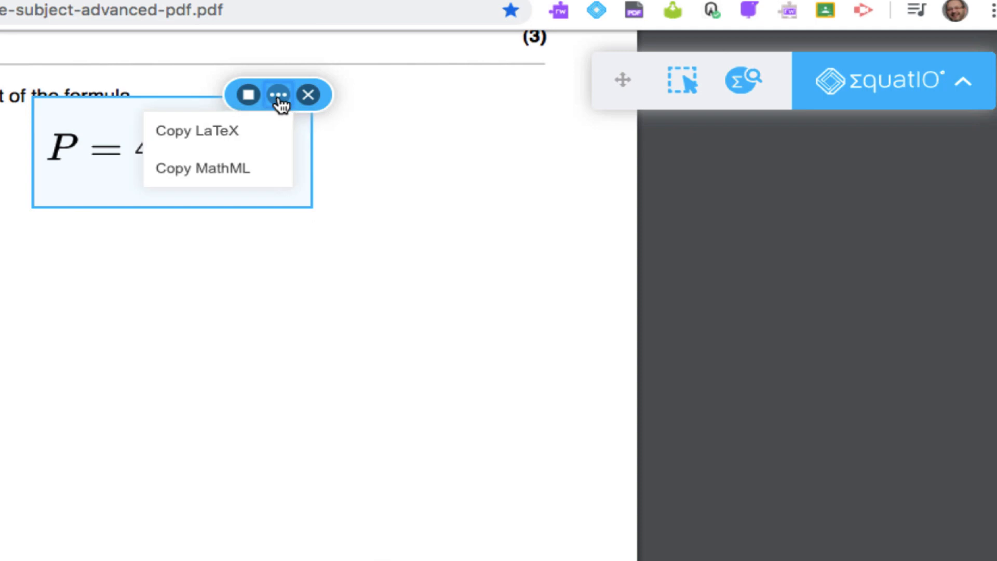
left_click(208, 130)
Back in the form, insert the copied LaTeX P = 4x + πx/5 into the Changing the subject question and make it Short answer.
left_click(148, 41)
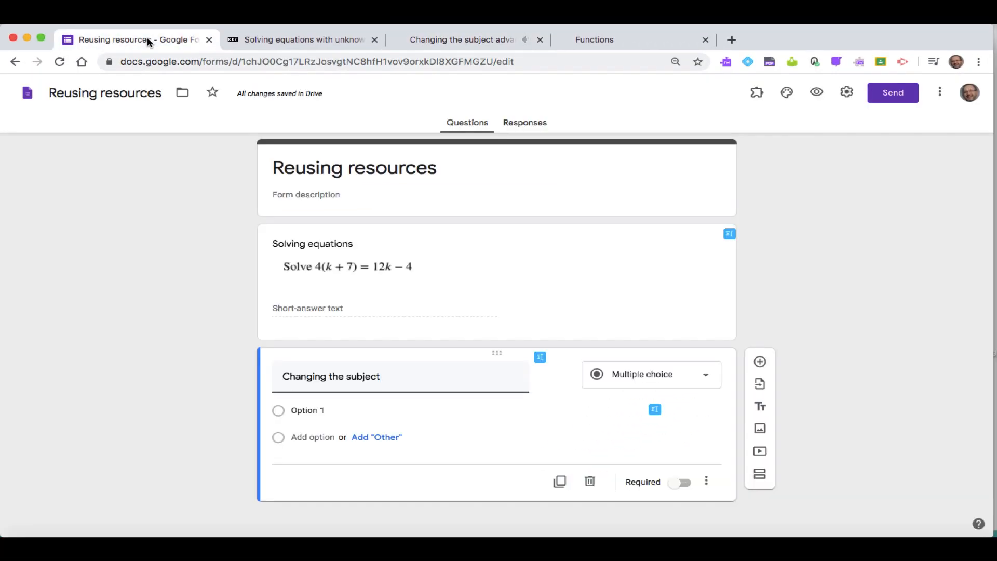
left_click(540, 357)
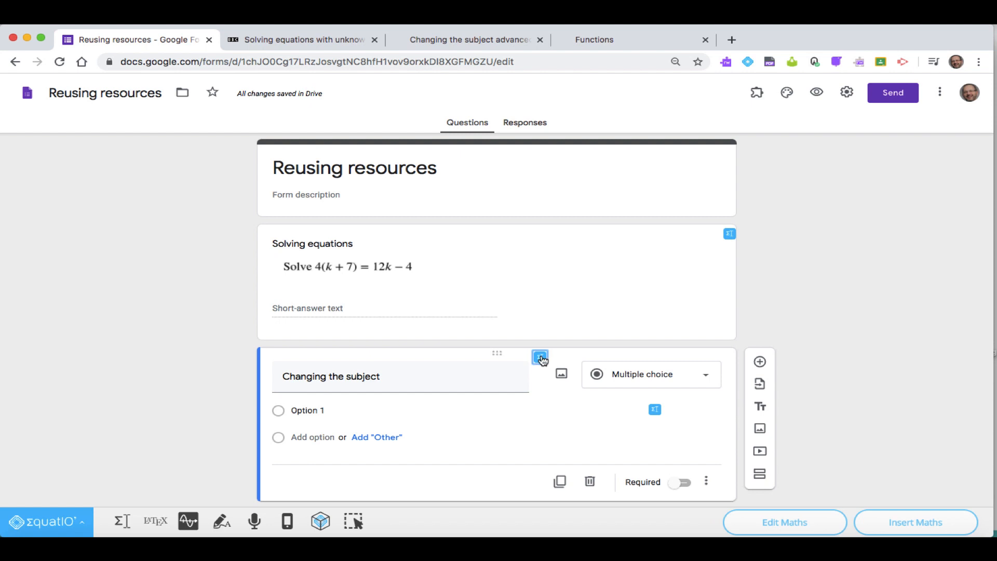
left_click(152, 520)
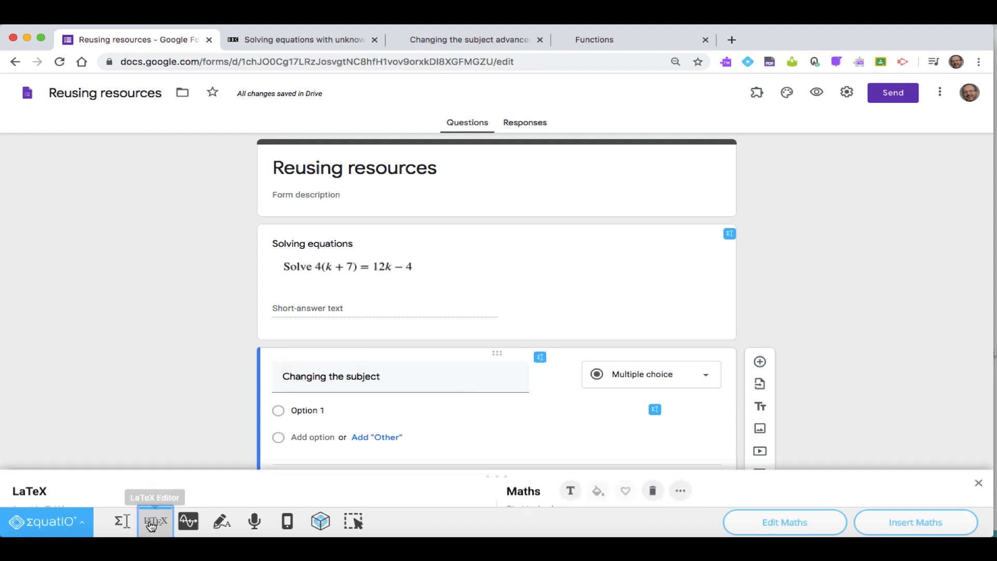
key("super+v")
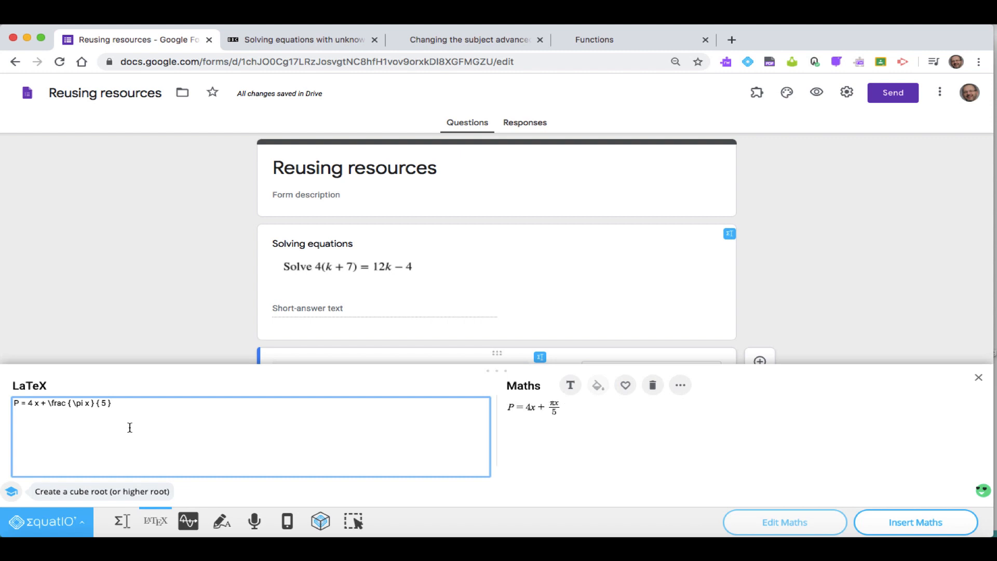
left_click(904, 524)
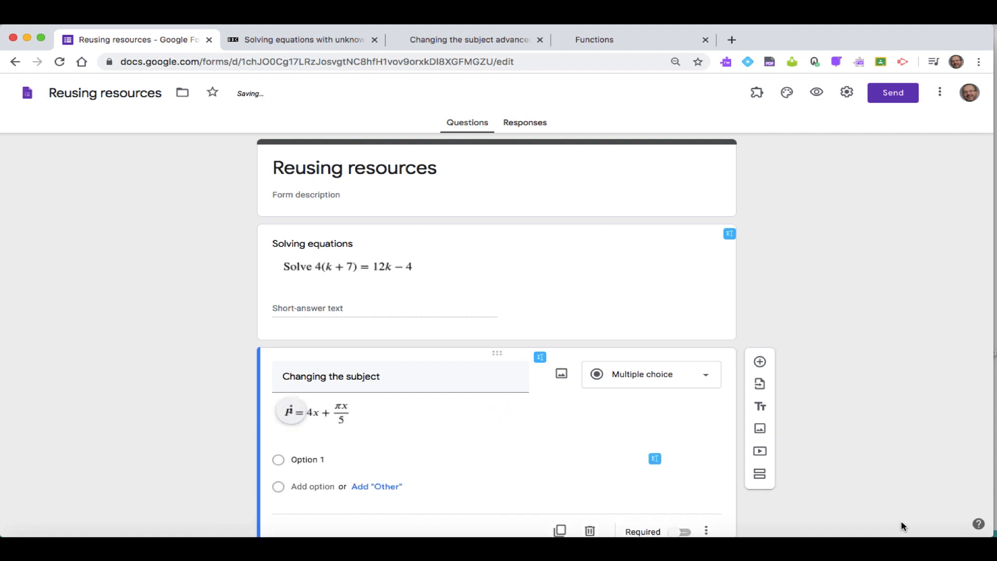
left_click(707, 375)
left_click(654, 200)
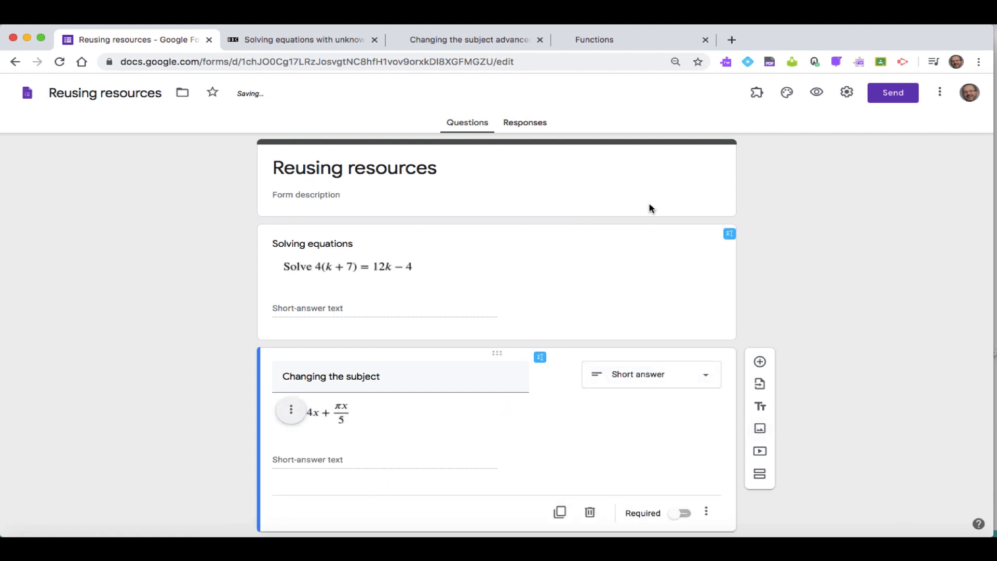
Add a third question to the form and title it "Functions".
left_click(759, 362)
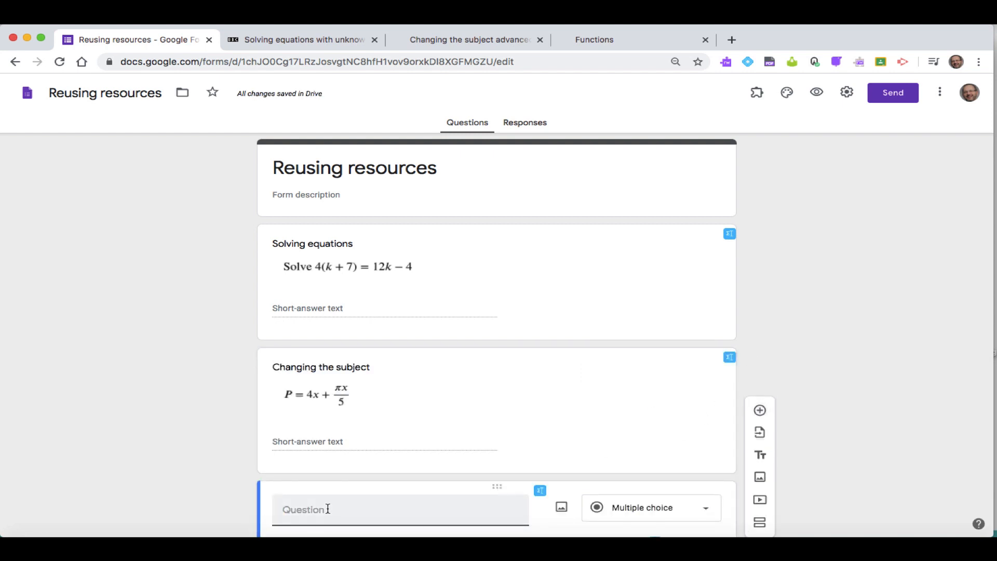
type("Functions")
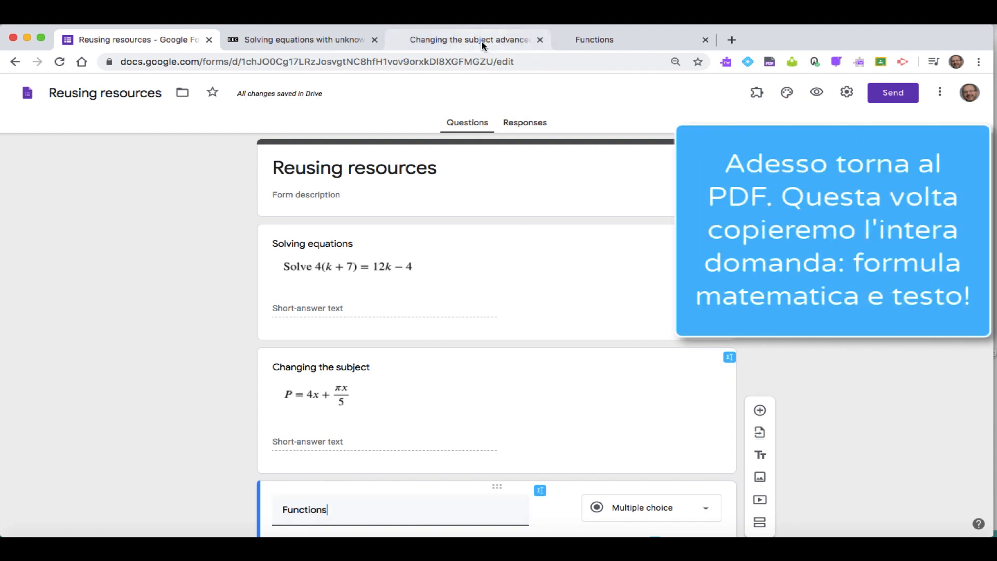
In the Functions PDF, capture all of question 5, text included, with EquatIO's screenshot reader and copy it as LaTeX.
left_click(610, 41)
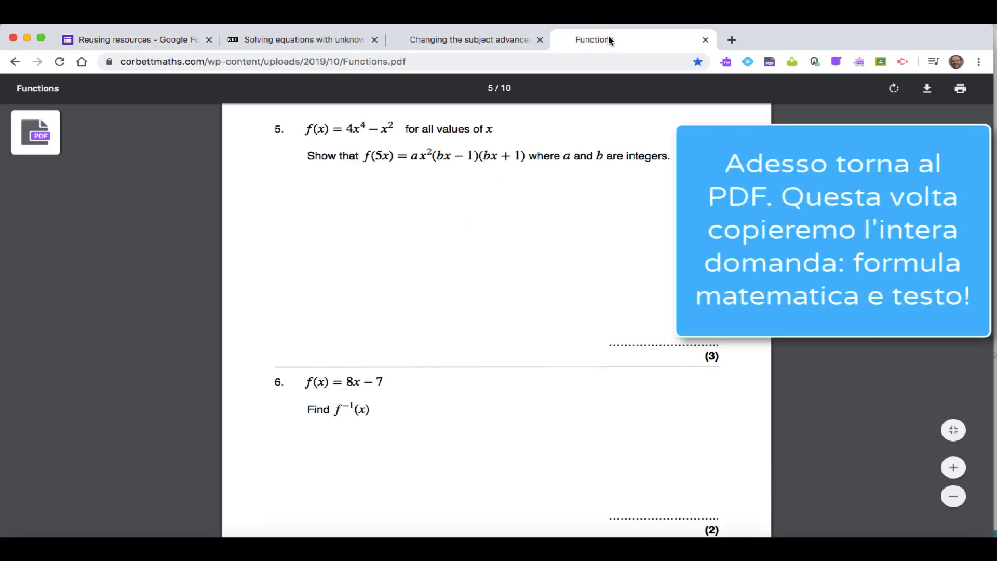
left_click(748, 62)
left_click(798, 105)
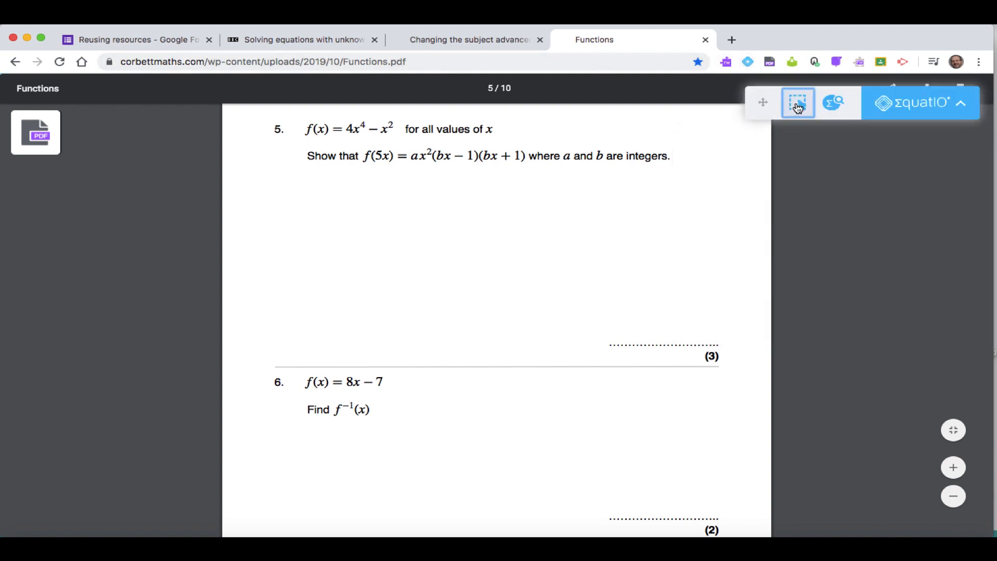
left_click_drag(299, 119, 676, 173)
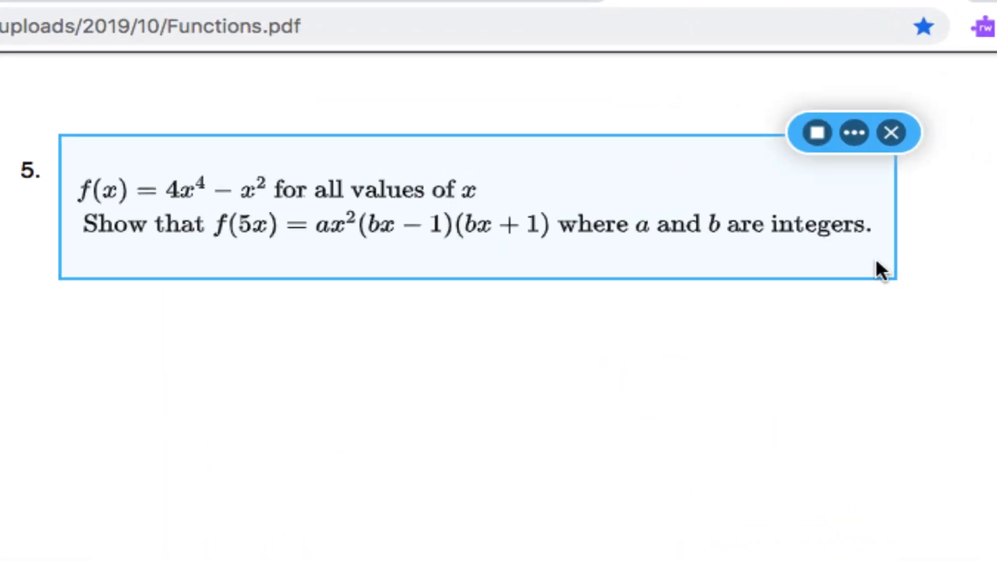
left_click(852, 132)
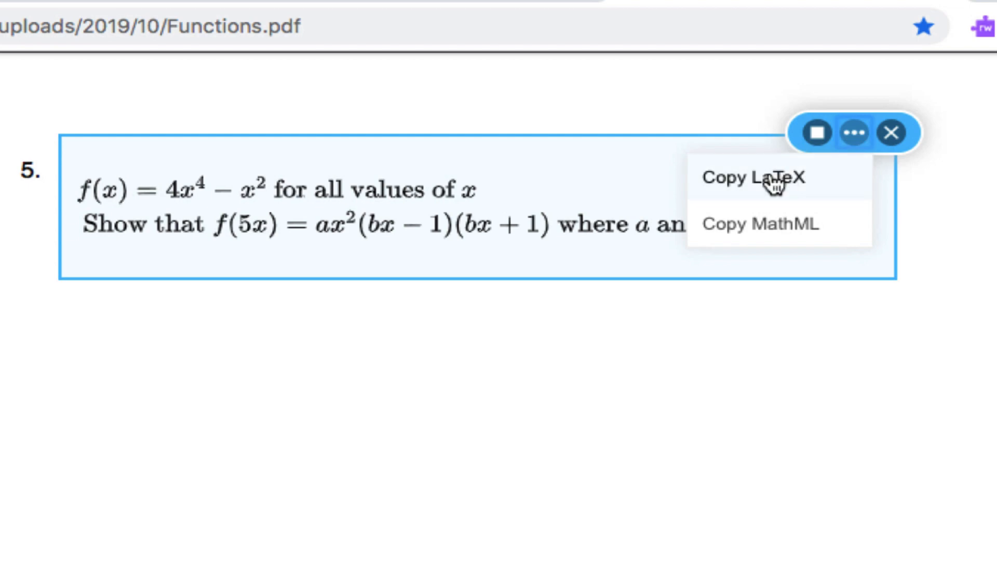
left_click(718, 178)
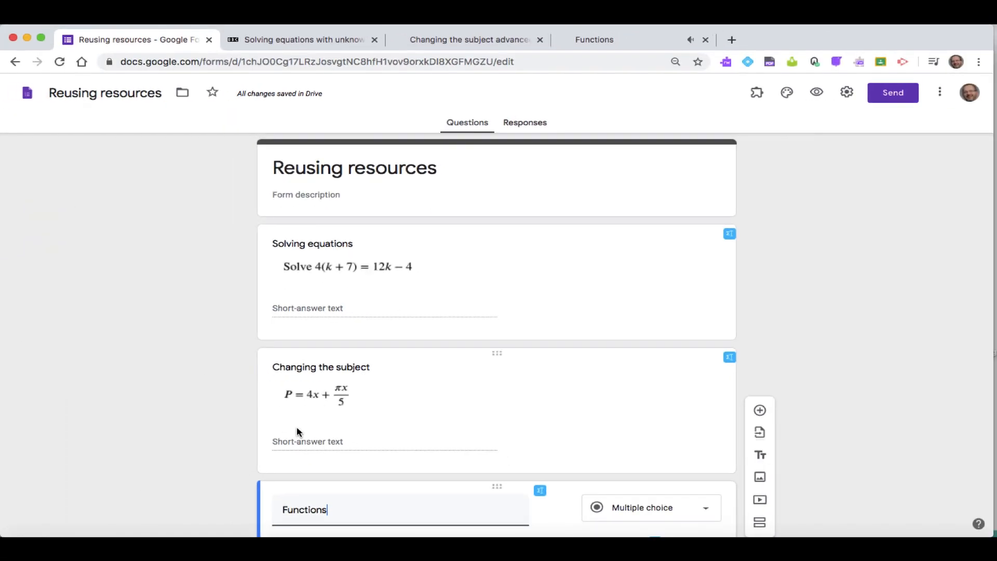
Back in the form, insert the copied question 5 LaTeX into the Functions question and make it Short answer.
scroll(297, 432, "down", 3)
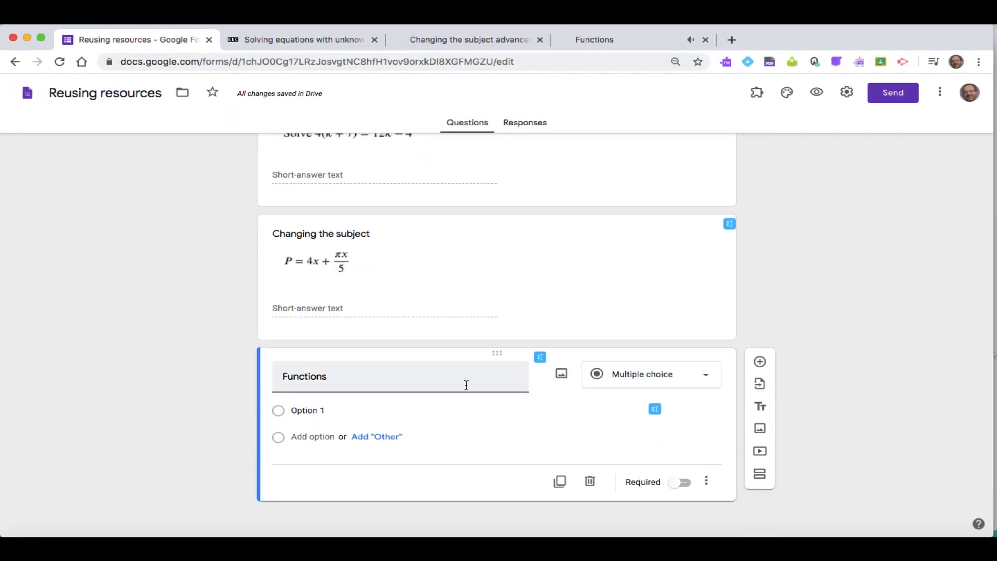
left_click(540, 359)
left_click(539, 360)
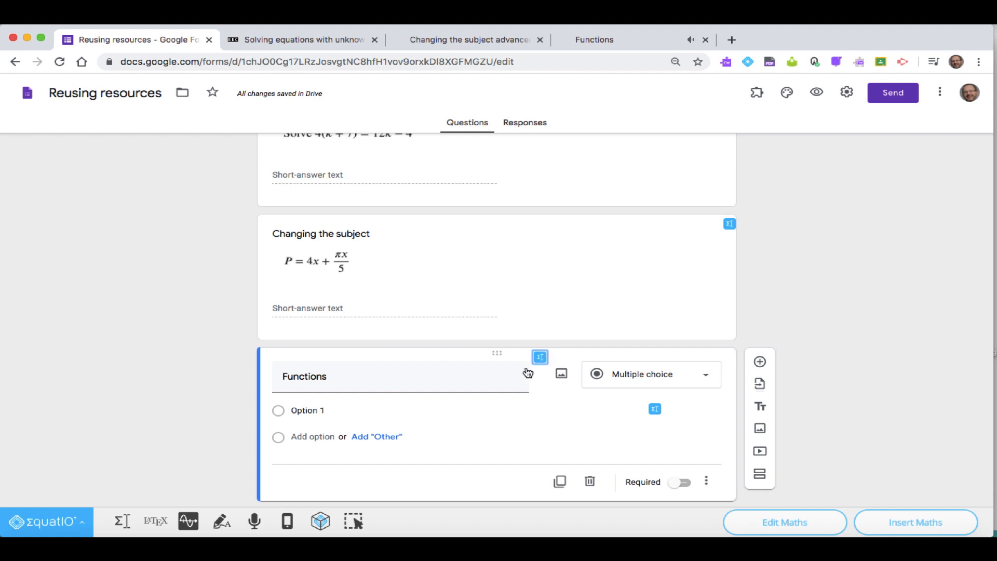
left_click(152, 523)
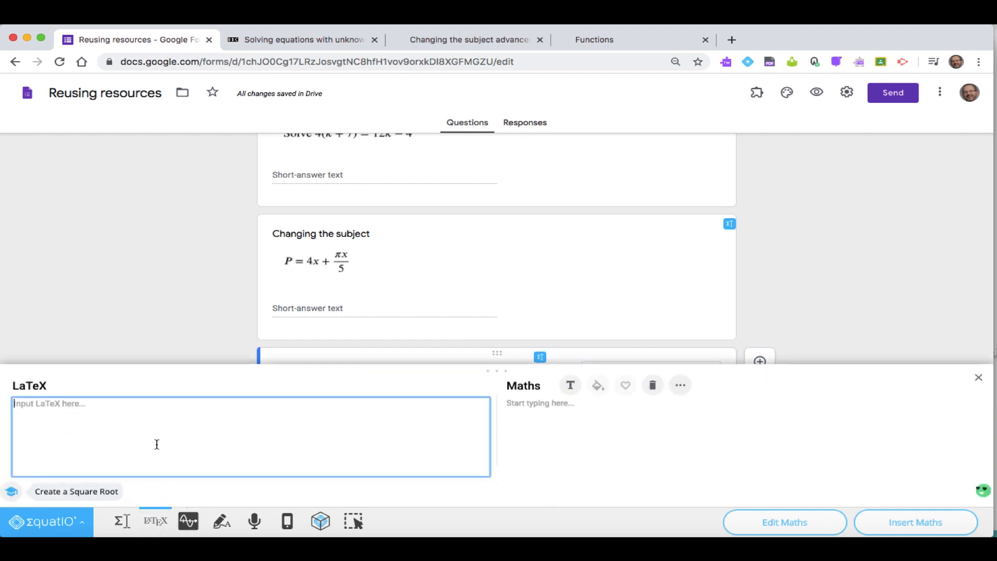
key("super+v")
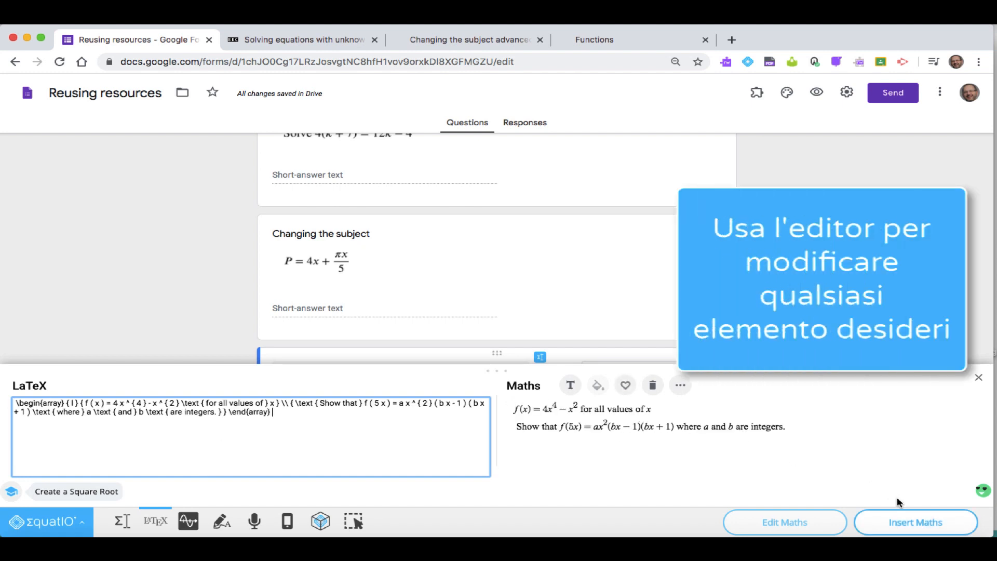
left_click(917, 524)
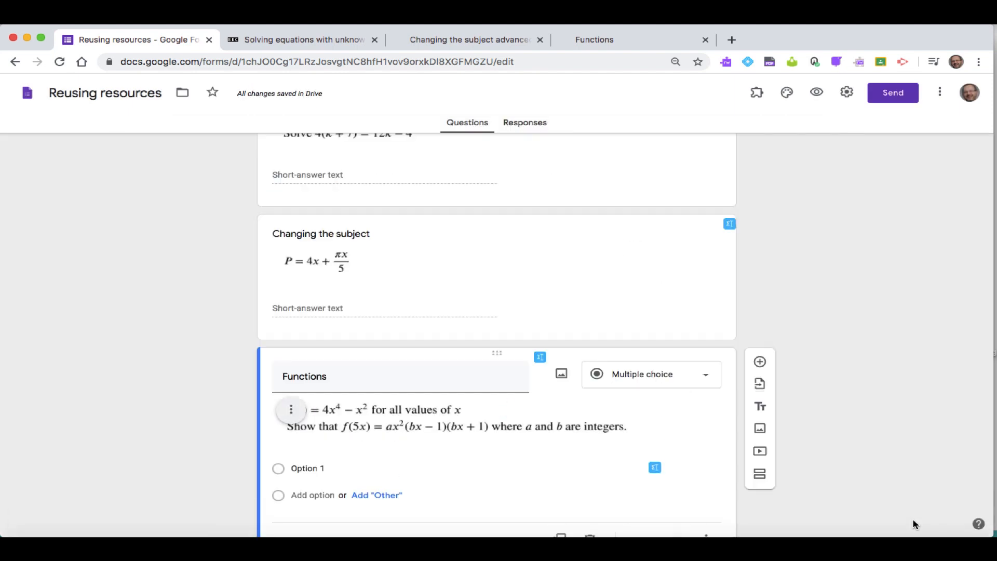
left_click(706, 376)
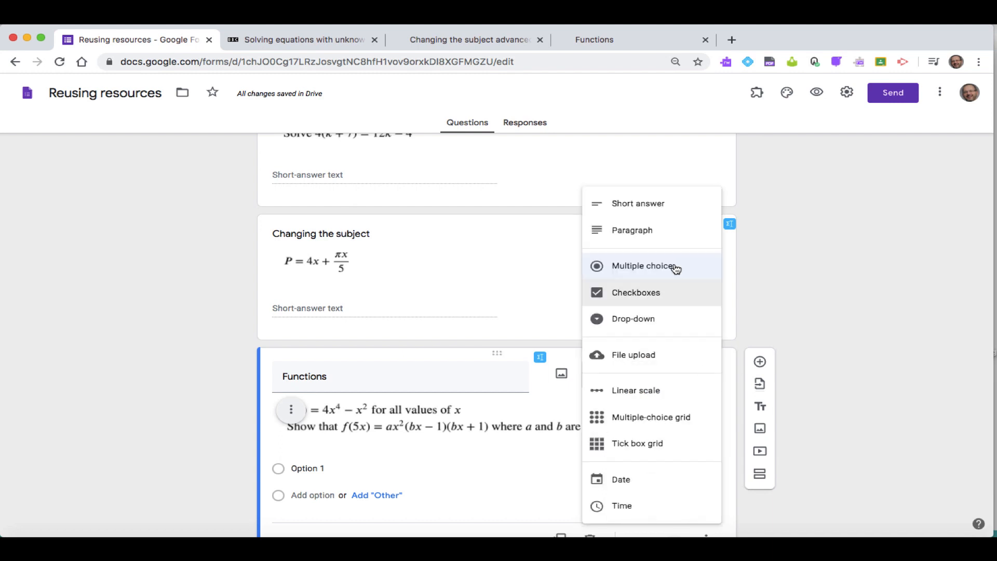
left_click(676, 206)
Add a fourth question to the form and title it "Functions again!".
left_click(760, 361)
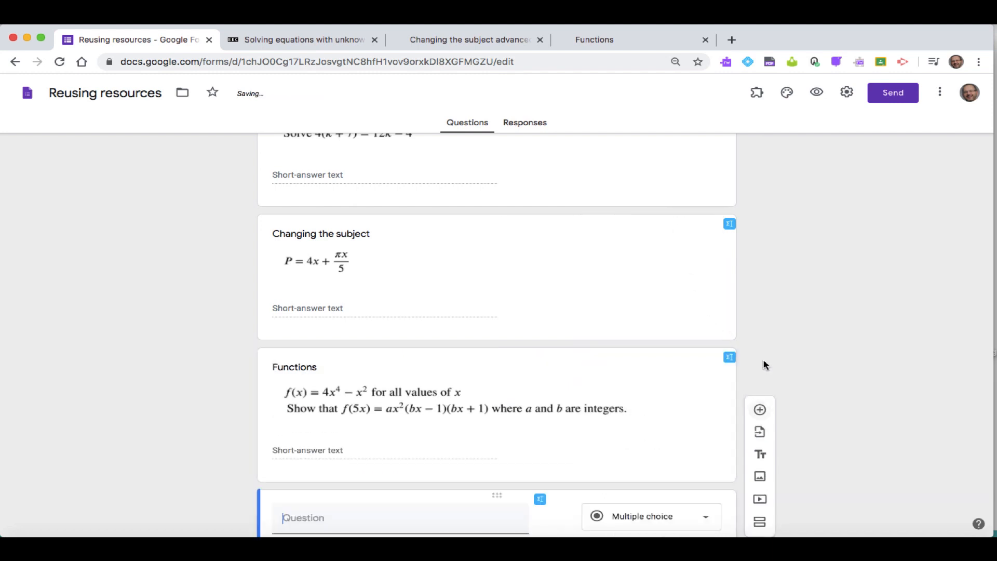
type("Functi")
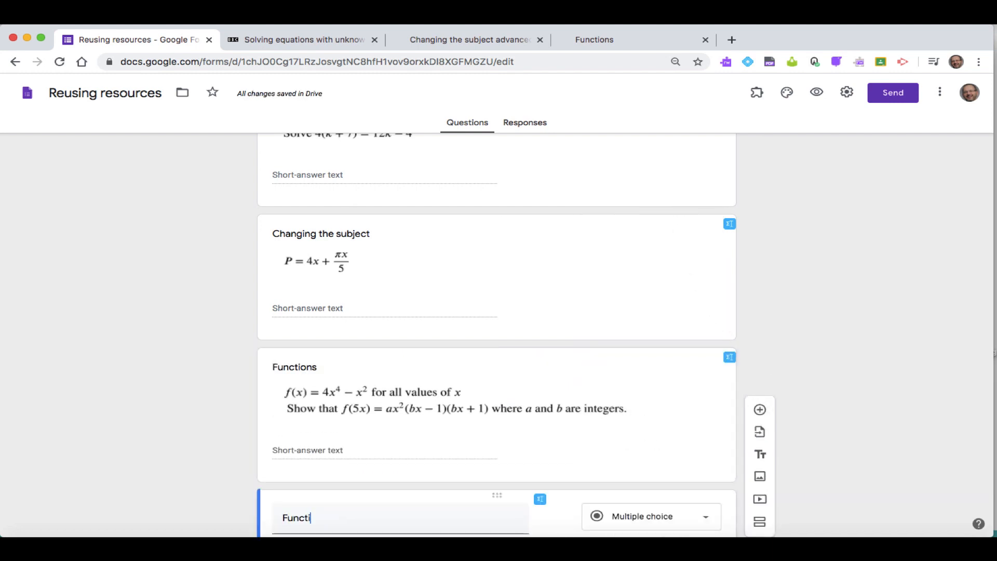
type("ons again!")
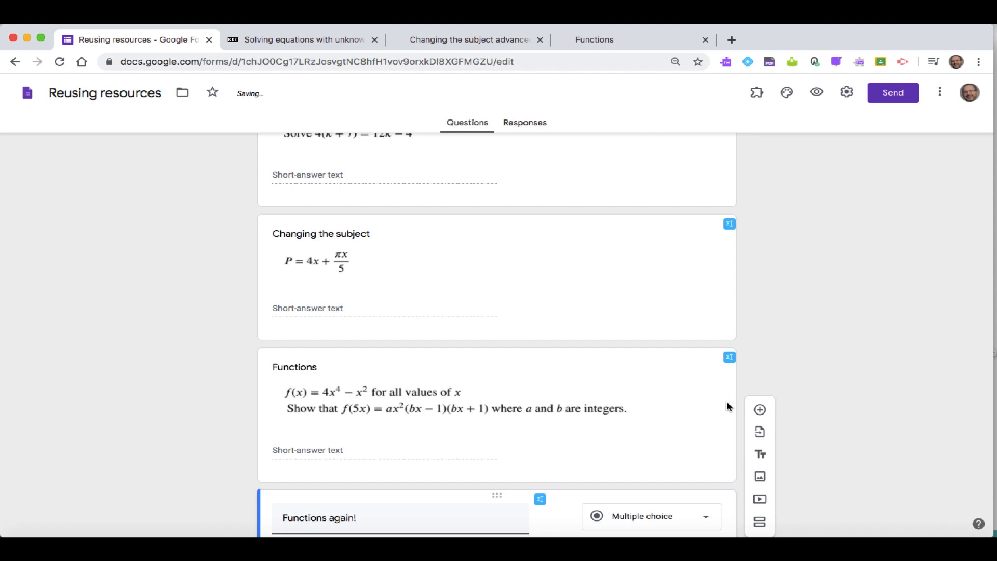
scroll(616, 452, "down", 3)
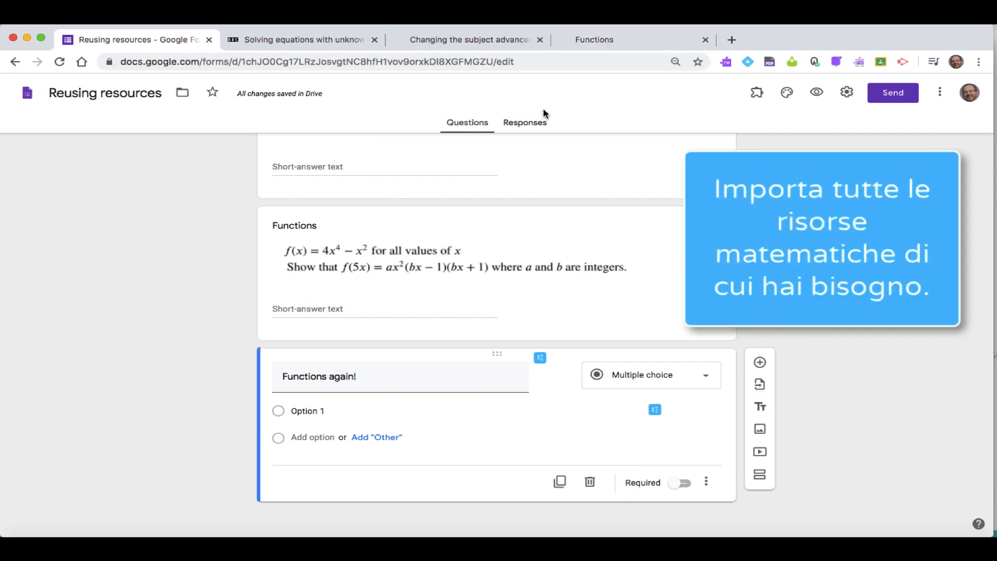
In the Functions PDF, capture question 6, f(x) = 8x − 7 with its Find f⁻¹(x) line, using EquatIO's screenshot reader and copy it as LaTeX.
left_click(599, 42)
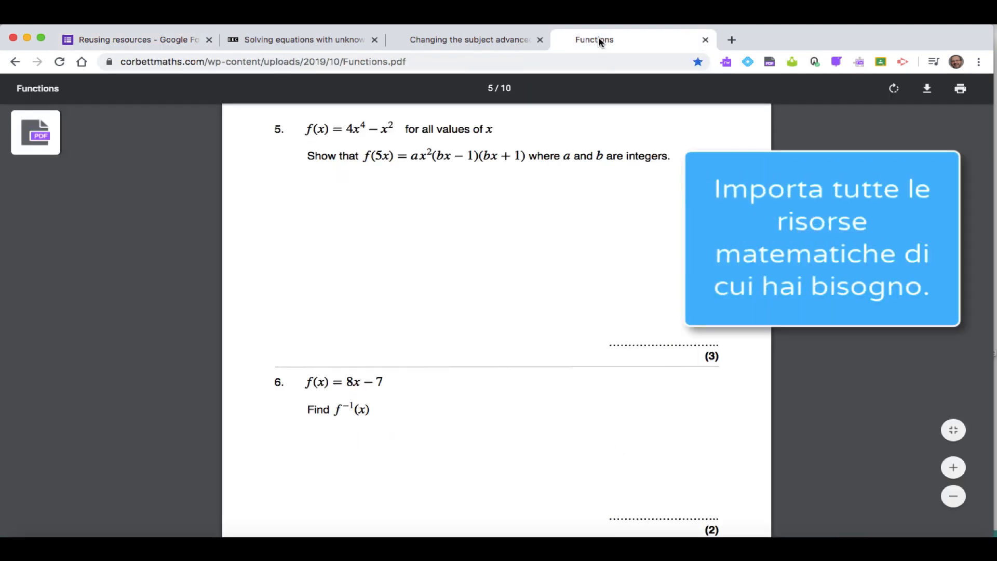
left_click(748, 61)
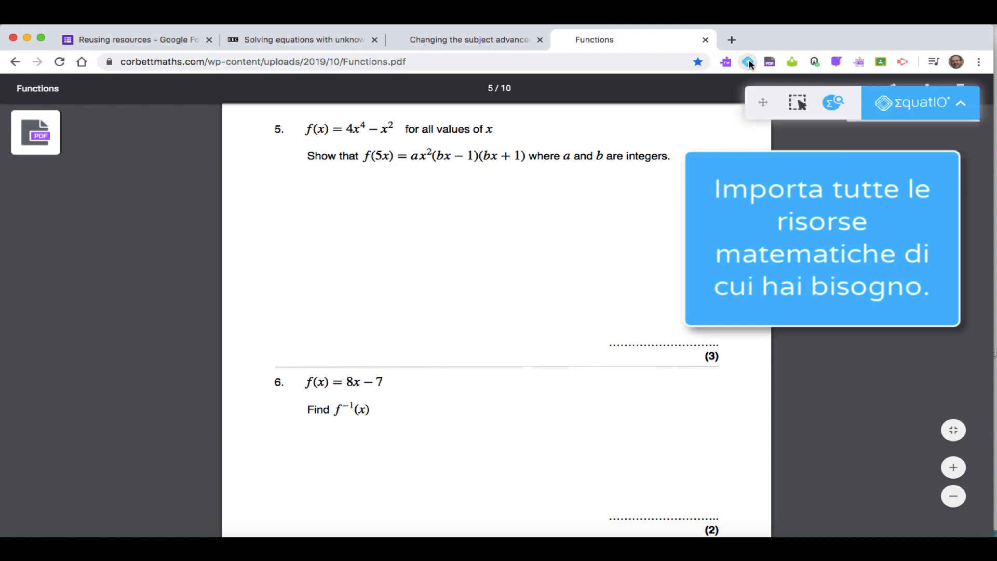
left_click(802, 105)
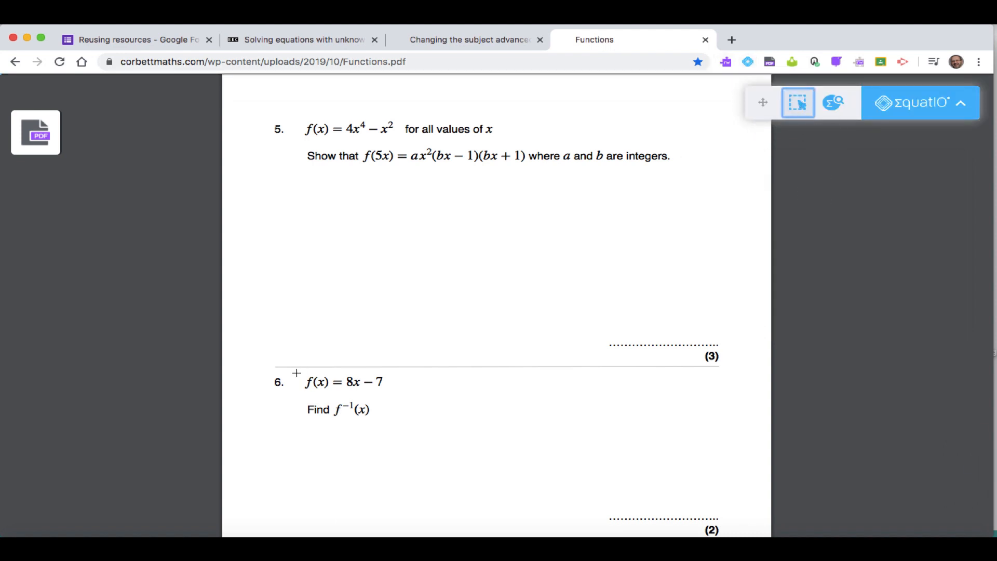
left_click_drag(306, 374, 391, 426)
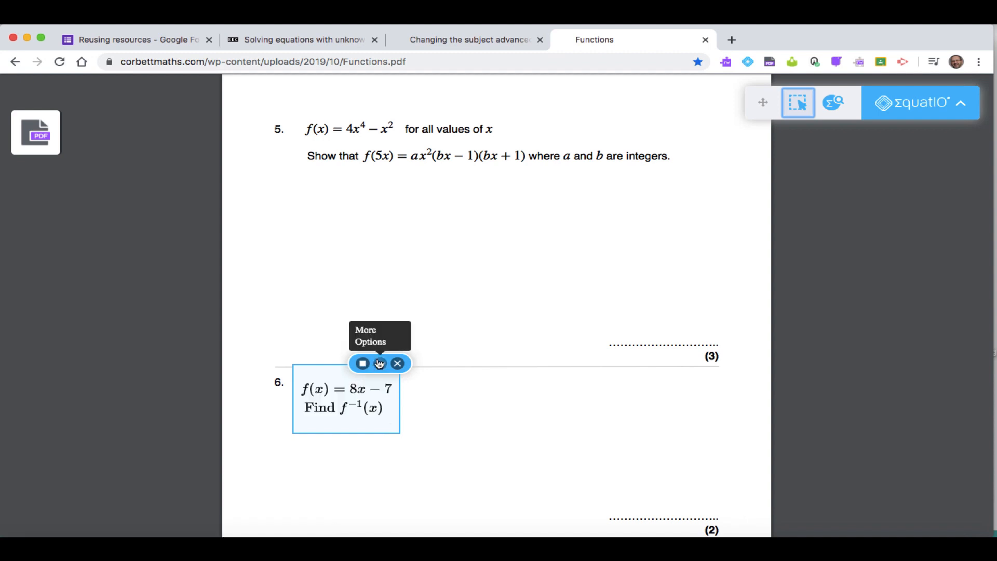
left_click(377, 363)
left_click(349, 384)
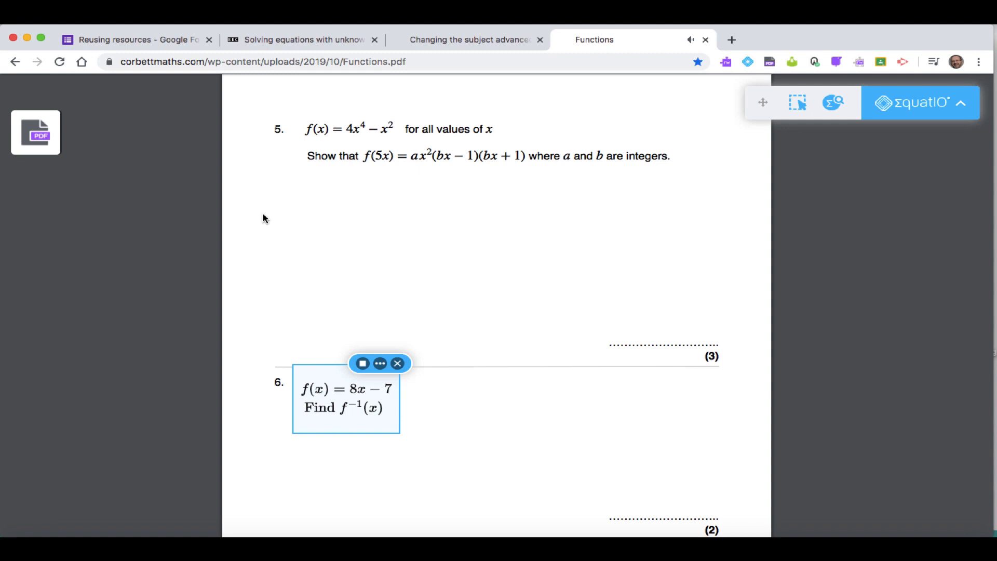
Back in the form, insert the copied question 6 LaTeX into the "Functions again!" question and make it Short answer.
left_click(159, 40)
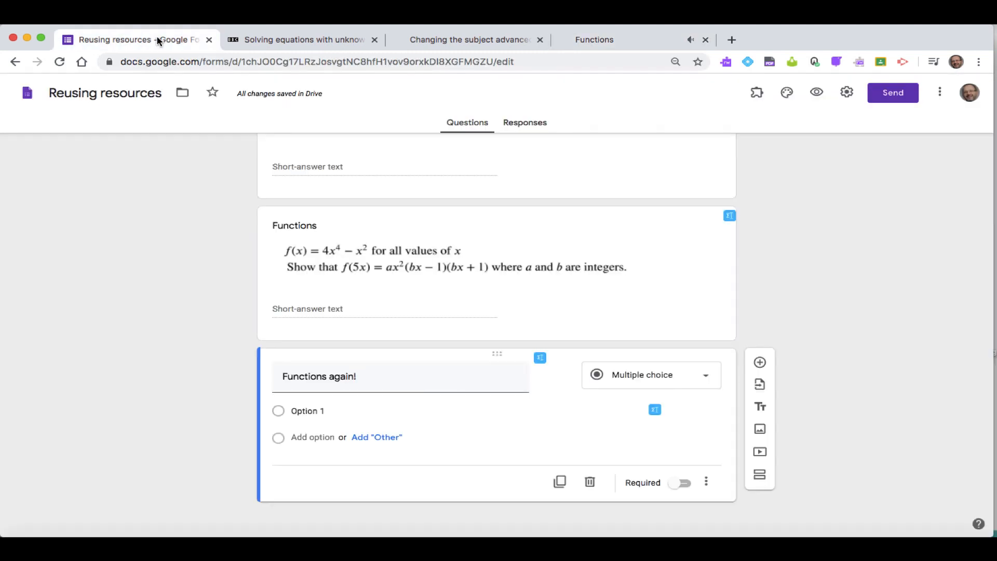
left_click(540, 358)
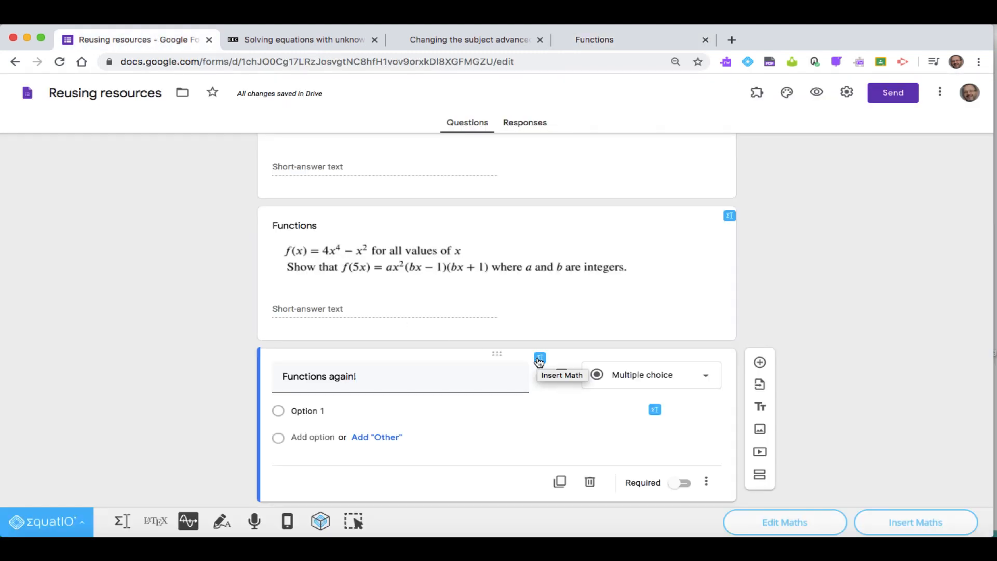
left_click(154, 521)
key("super+v")
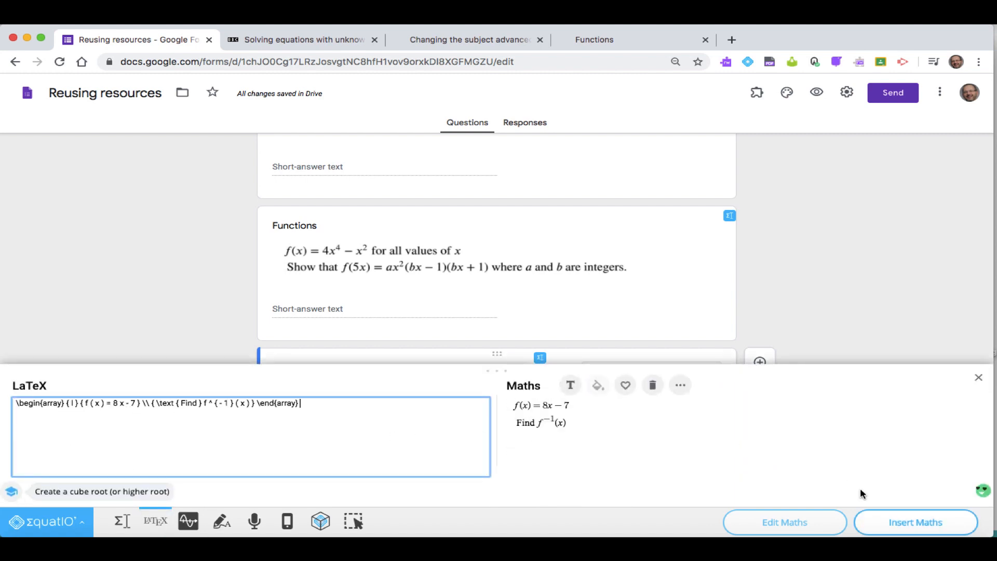
left_click(914, 522)
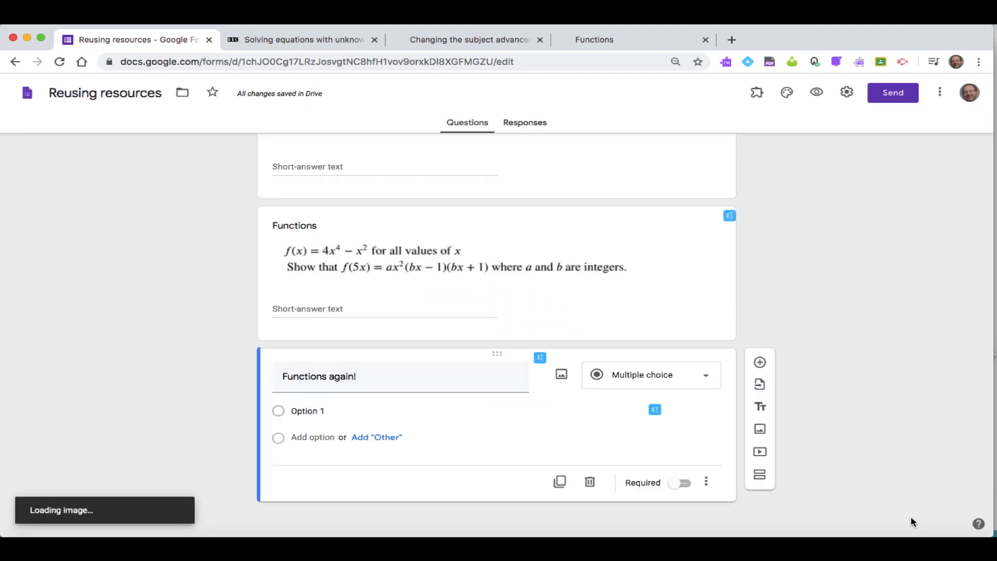
left_click(707, 378)
left_click(659, 207)
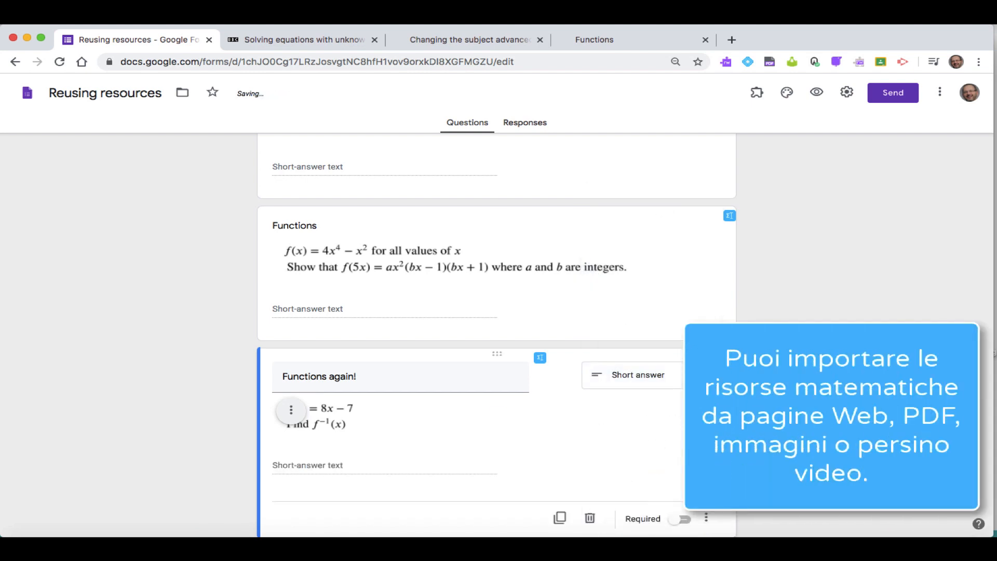
Preview the finished Reusing resources form and look through all its questions down to the end.
scroll(497, 333, "up", 10)
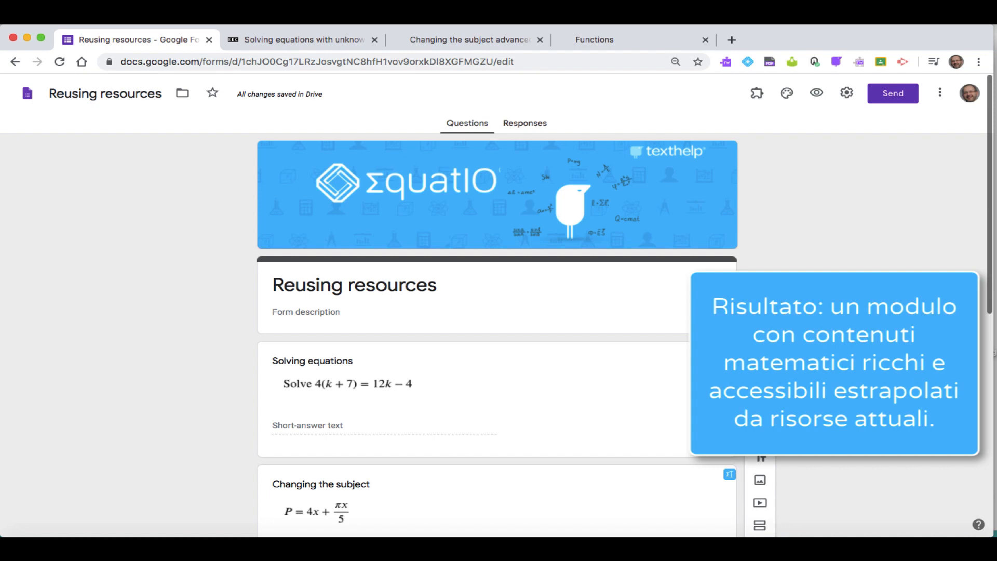
left_click(817, 95)
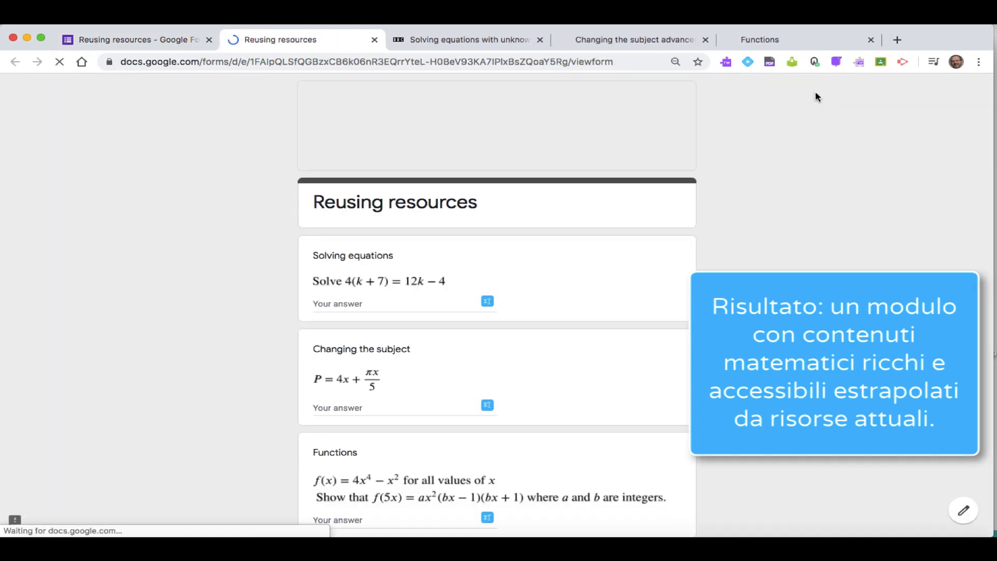
scroll(786, 238, "down", 5)
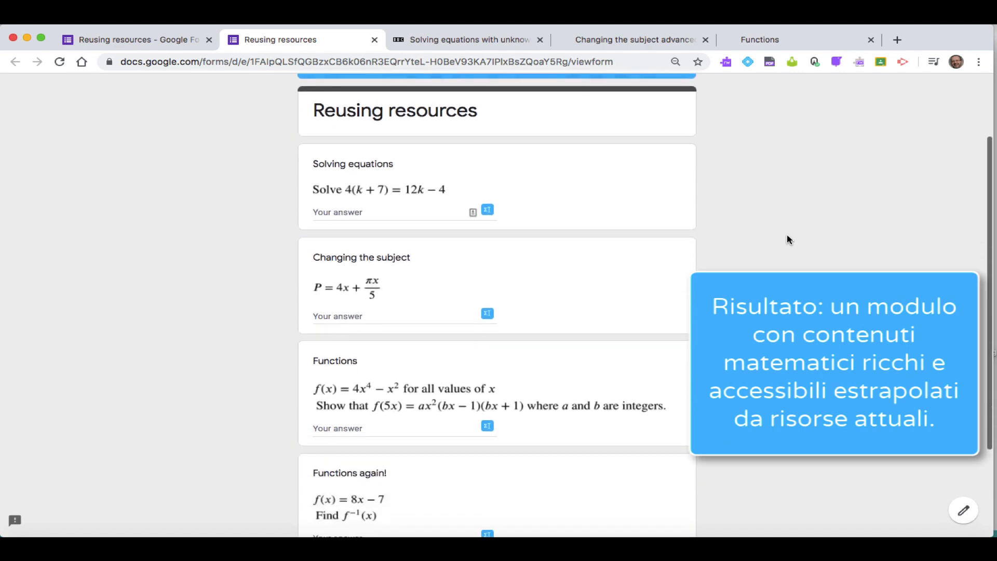
scroll(787, 238, "down", 1)
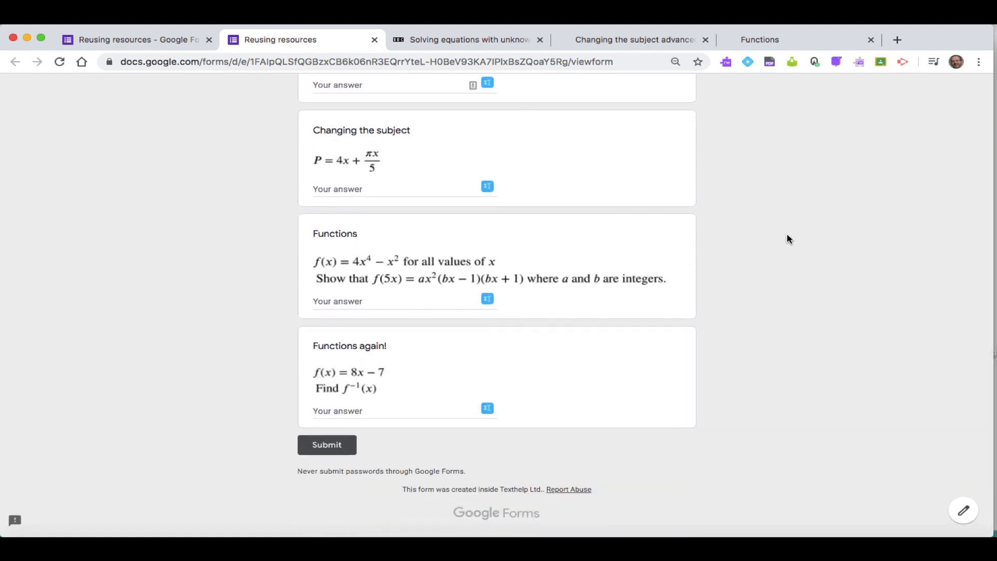